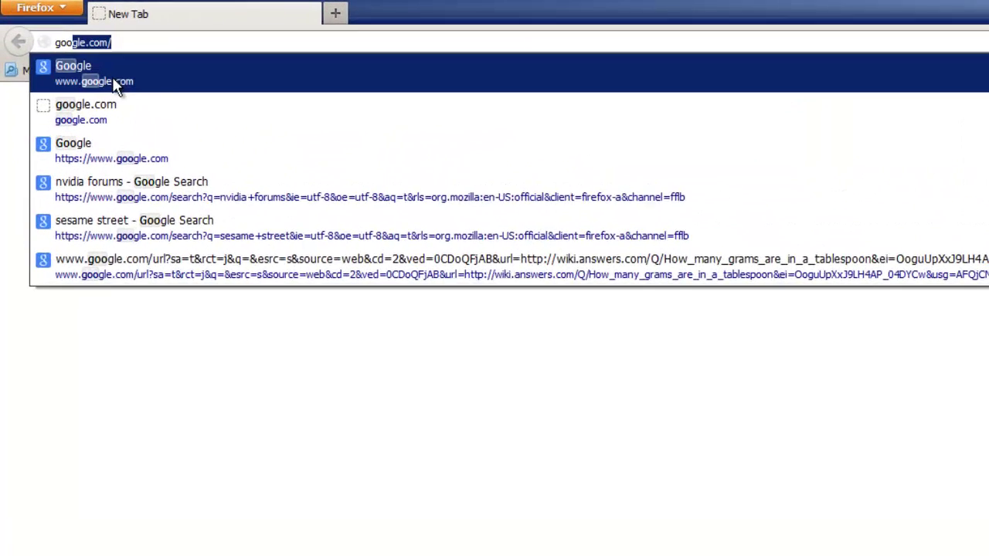
- Switch Google to image search and search for 'mr boh'
left_click(112, 83)
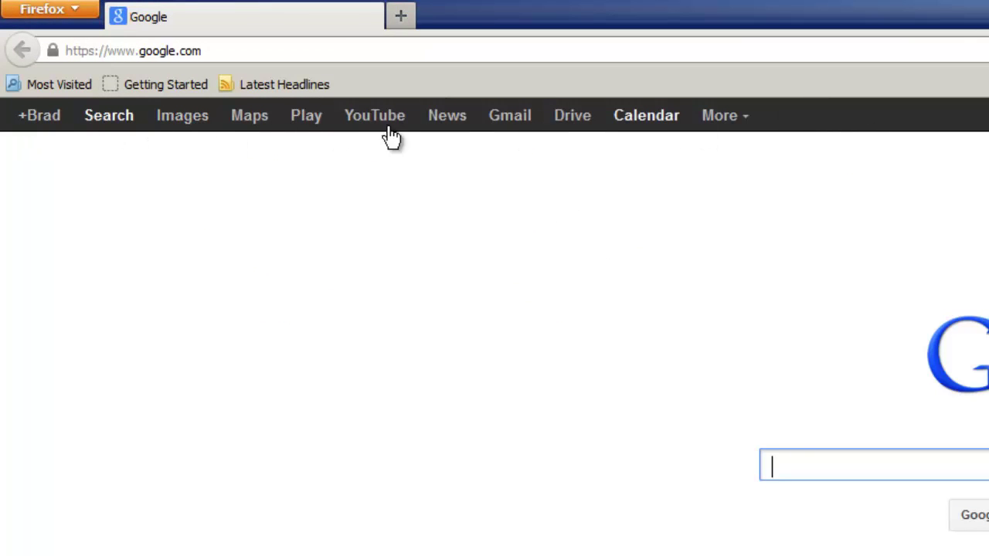
left_click(195, 123)
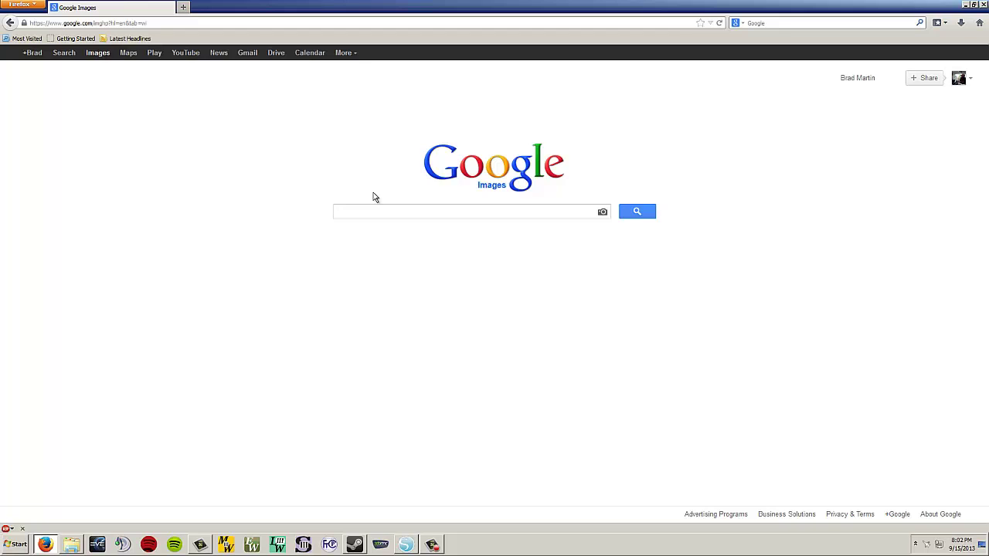
type("mr boh")
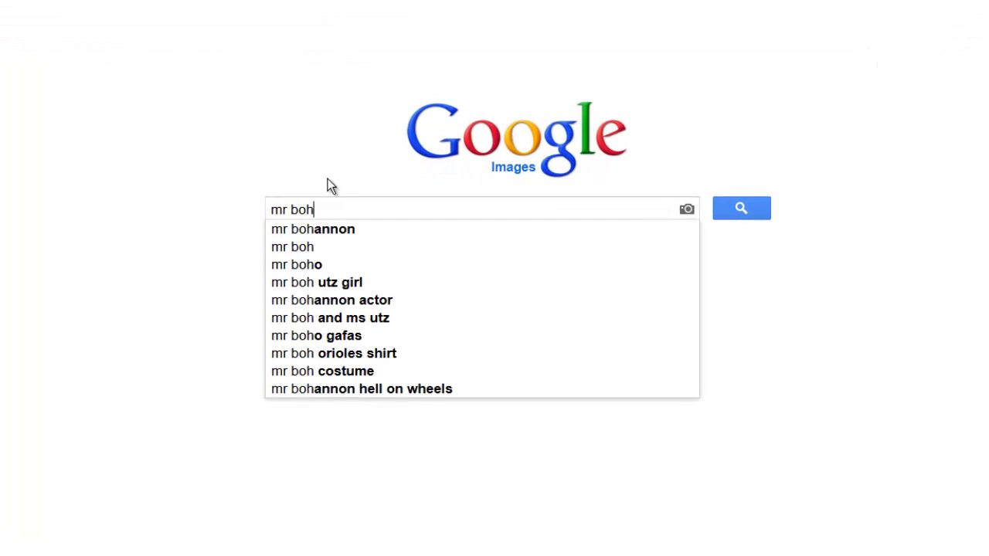
key("Escape")
key("Return")
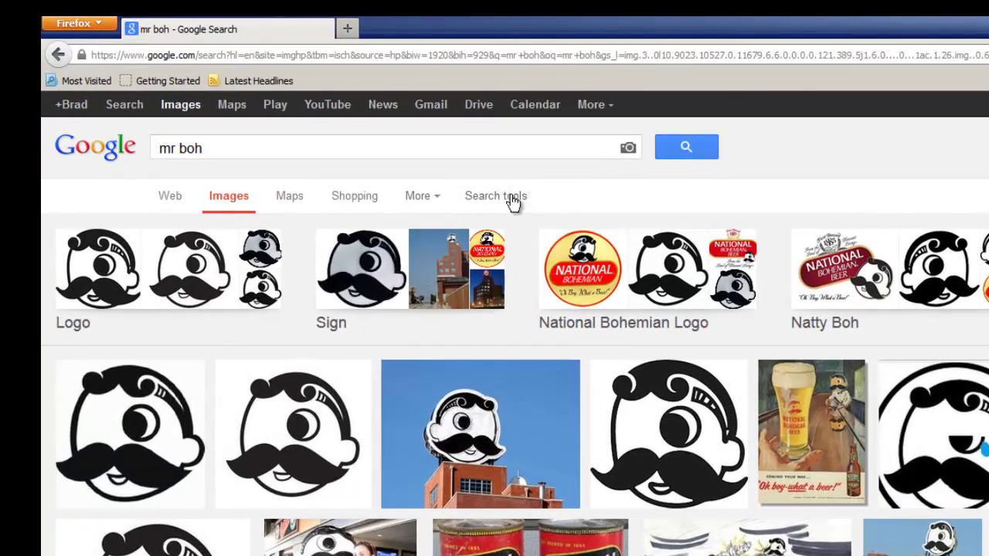
- Filter the mr boh image results to Large size, Black and white colour, and Clip art type
left_click(494, 199)
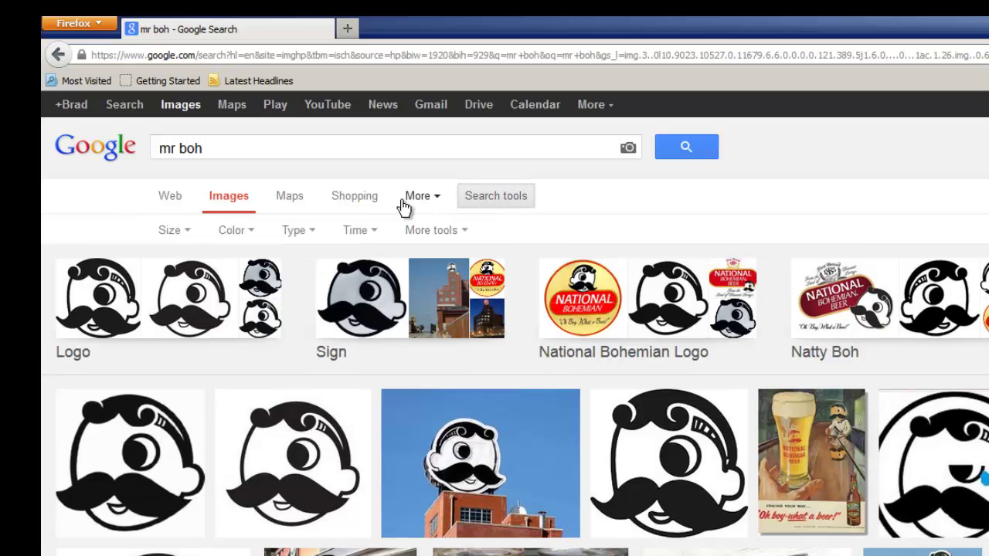
left_click(184, 235)
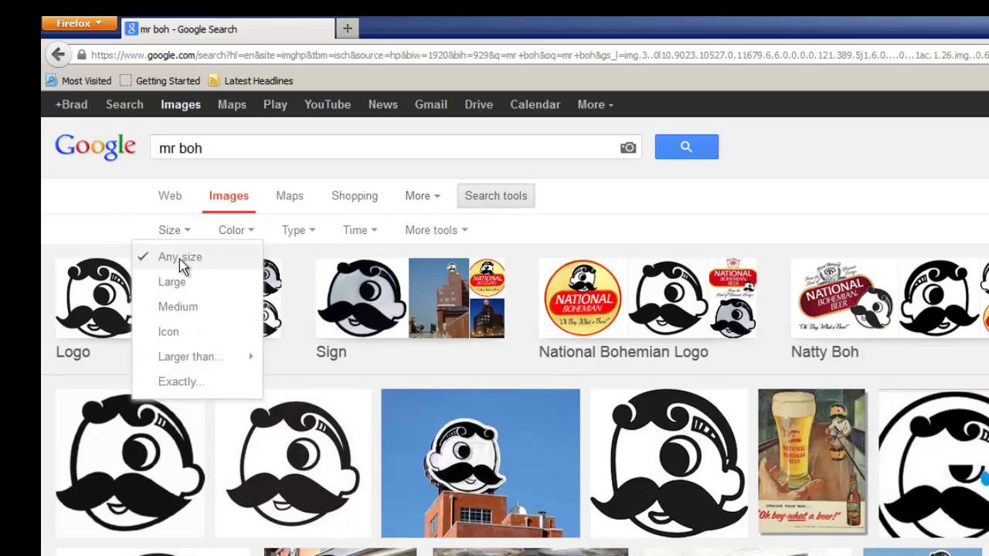
left_click(179, 282)
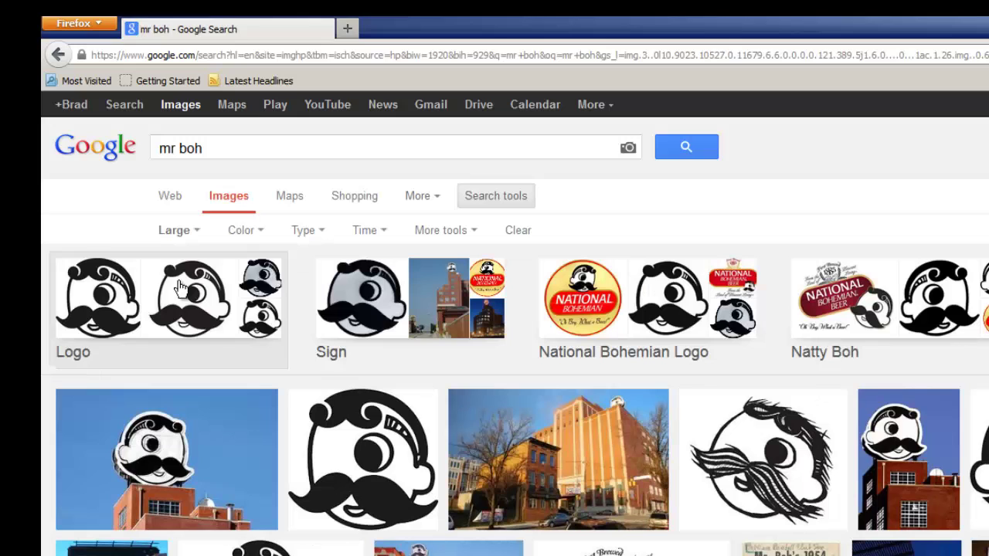
left_click(255, 232)
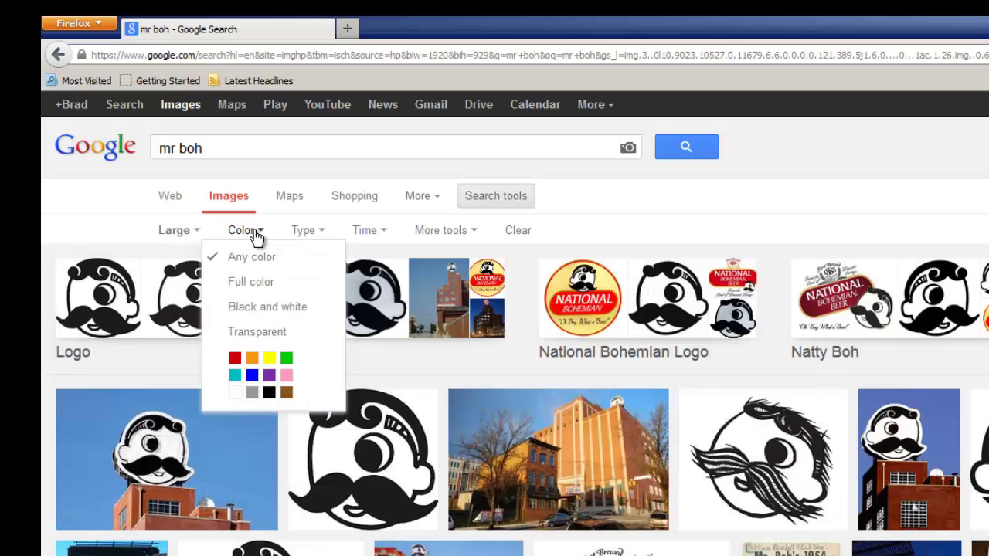
left_click(266, 310)
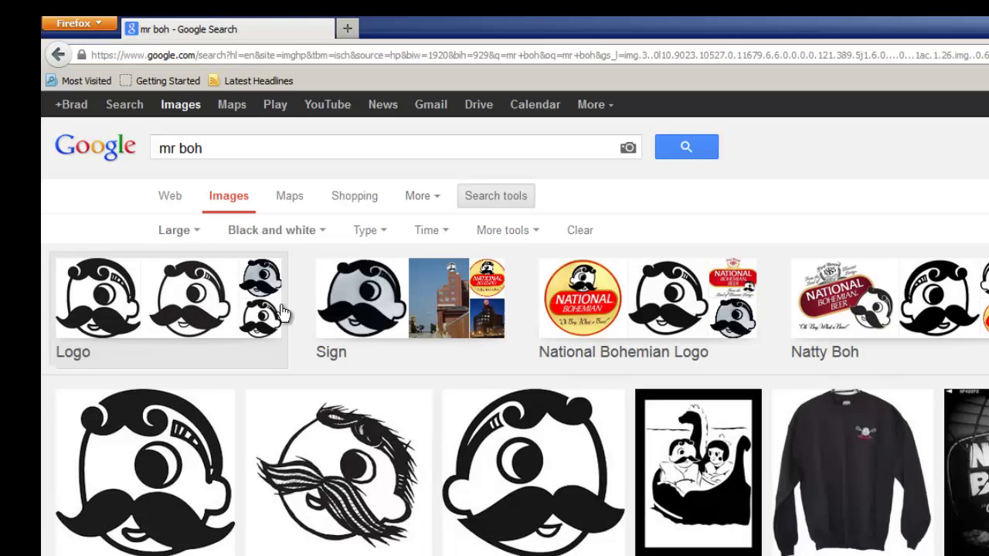
left_click(381, 236)
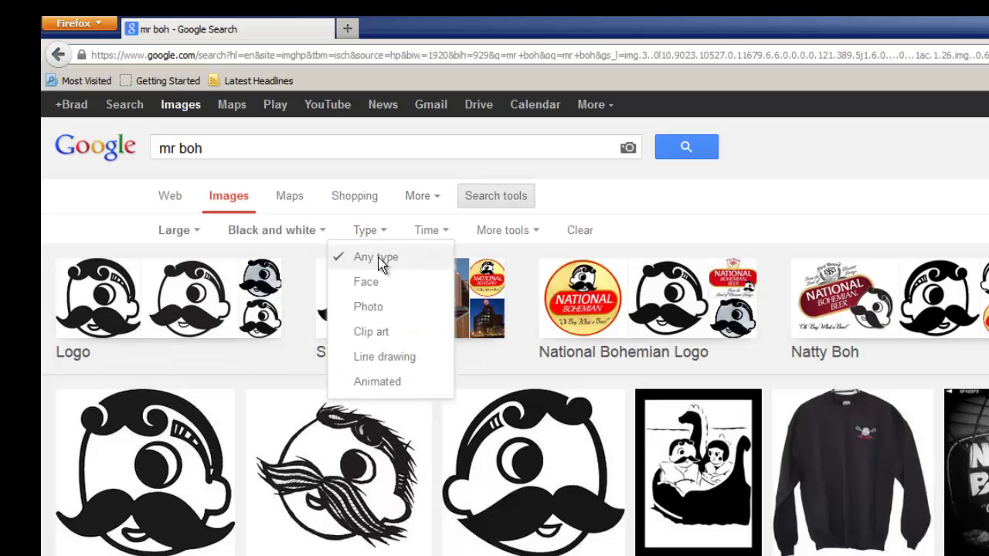
left_click(402, 368)
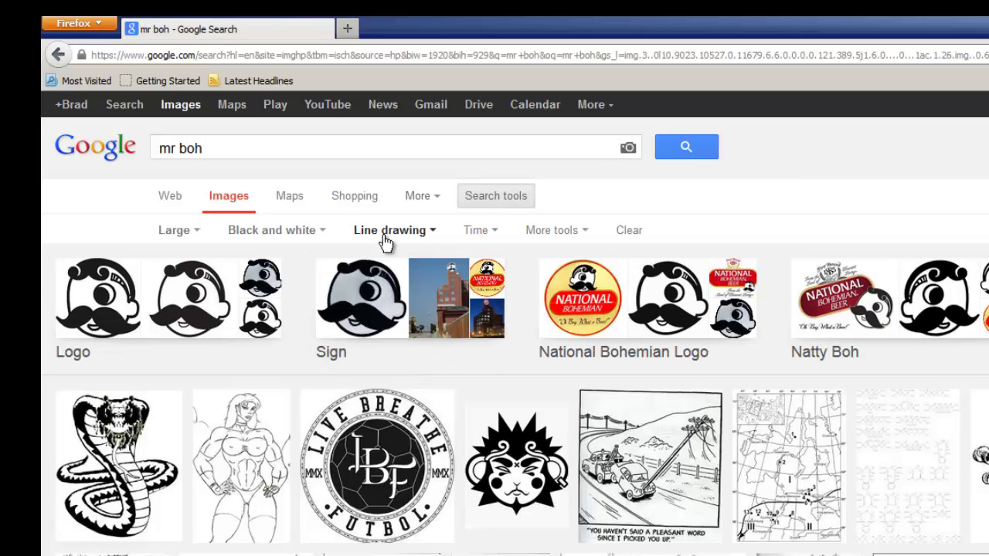
left_click(388, 234)
left_click(393, 333)
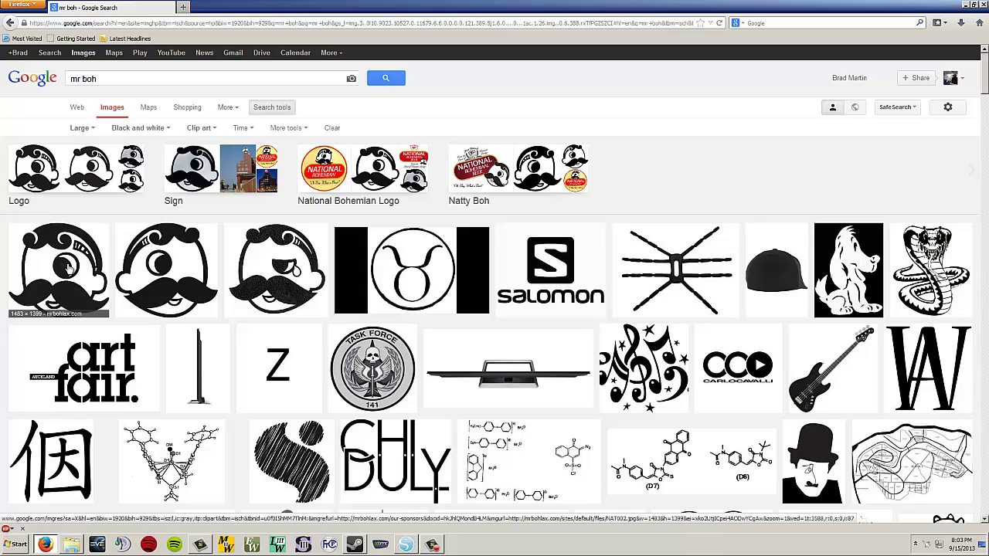
- Open the first Mr. Boh result's original image and save it as NAT002 in Digitizing Images
left_click(68, 266)
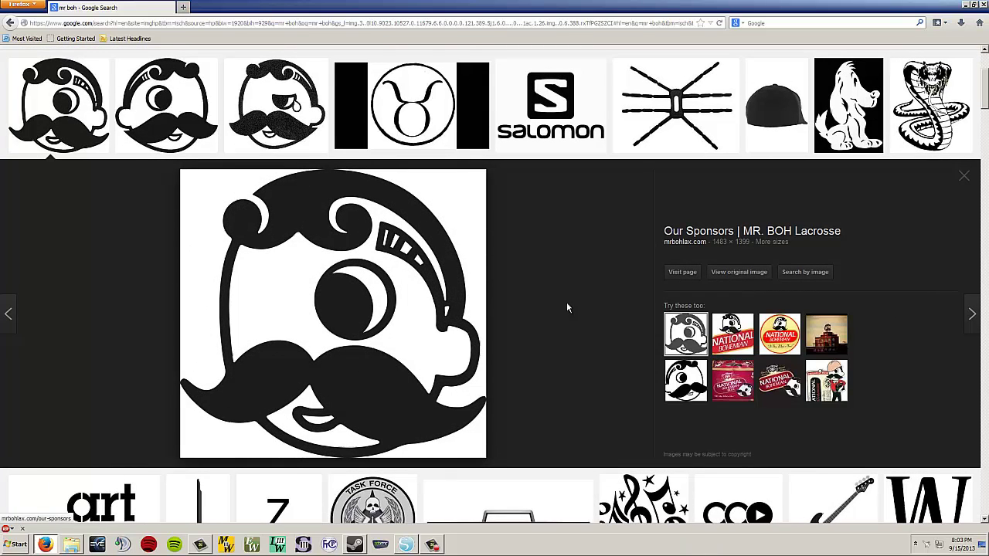
left_click(739, 273)
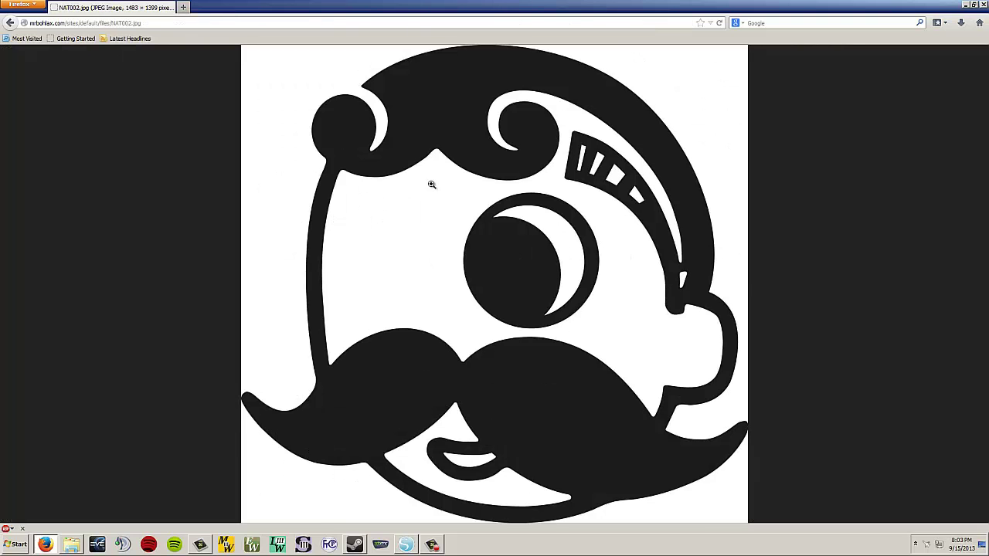
right_click(444, 261)
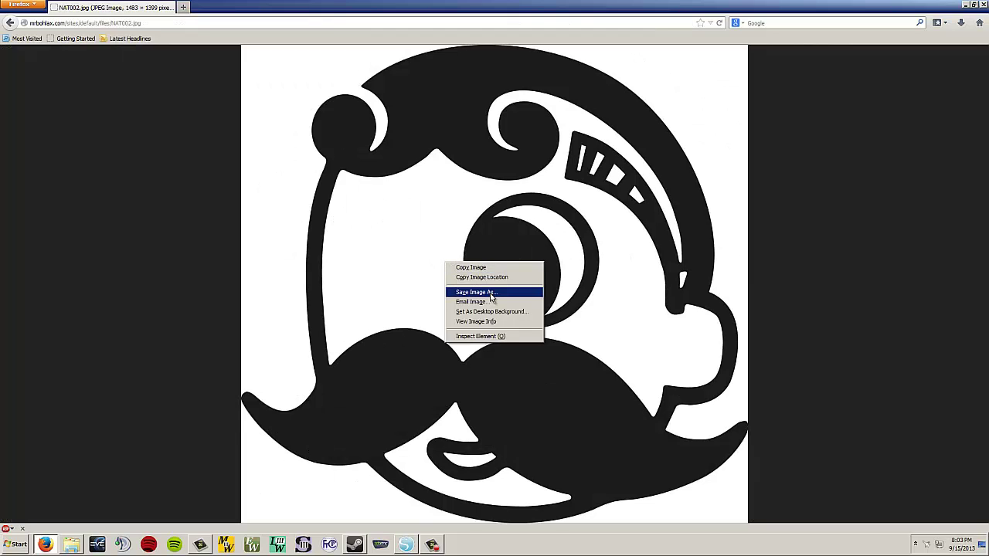
right_click(415, 221)
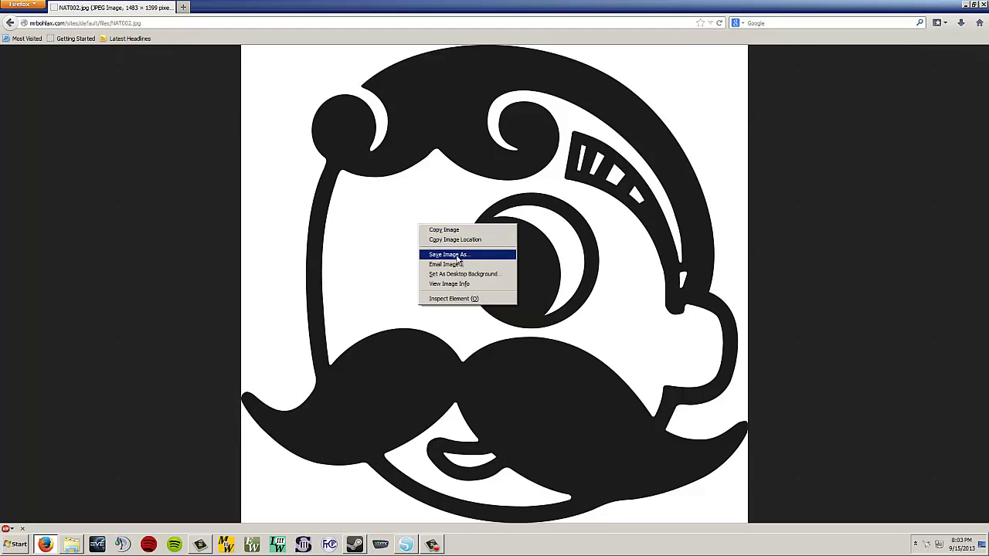
left_click(448, 260)
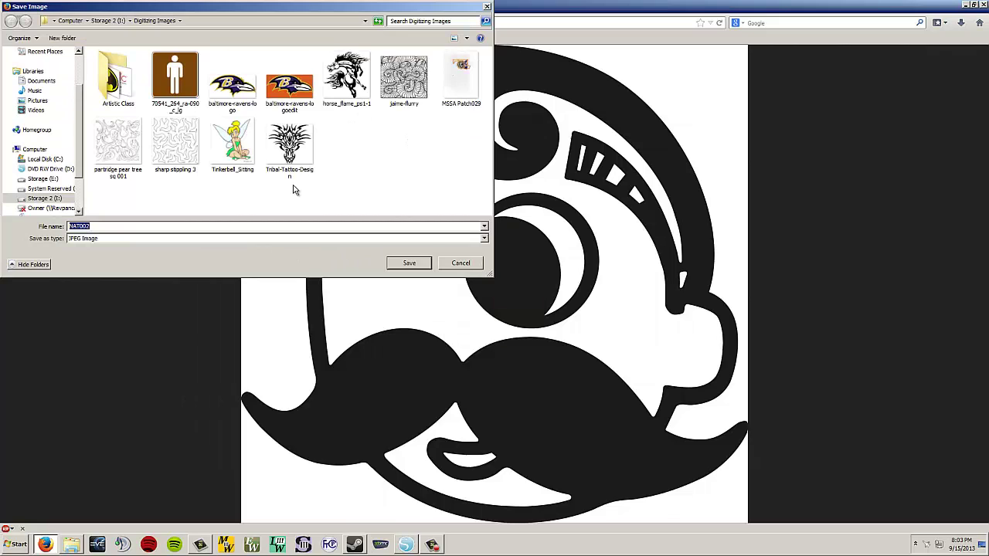
left_click(407, 264)
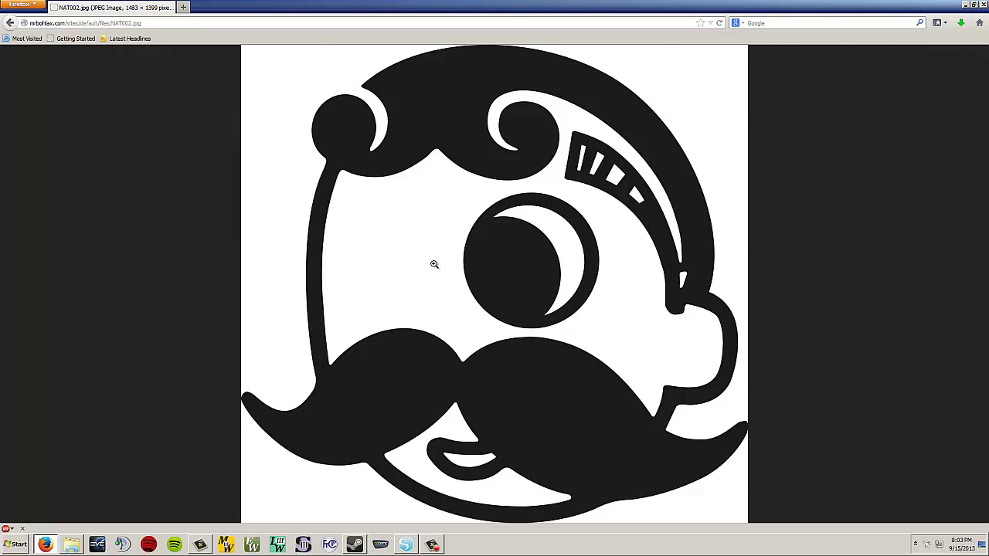
- Open the JPEG NAT002 from the Digitizing Images folder in Silhouette Studio
left_click(965, 5)
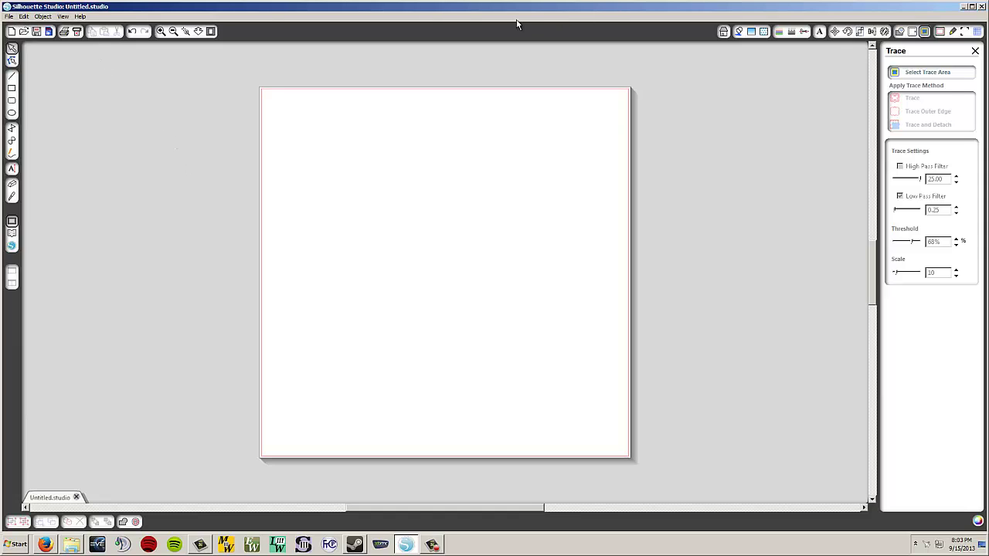
left_click(9, 16)
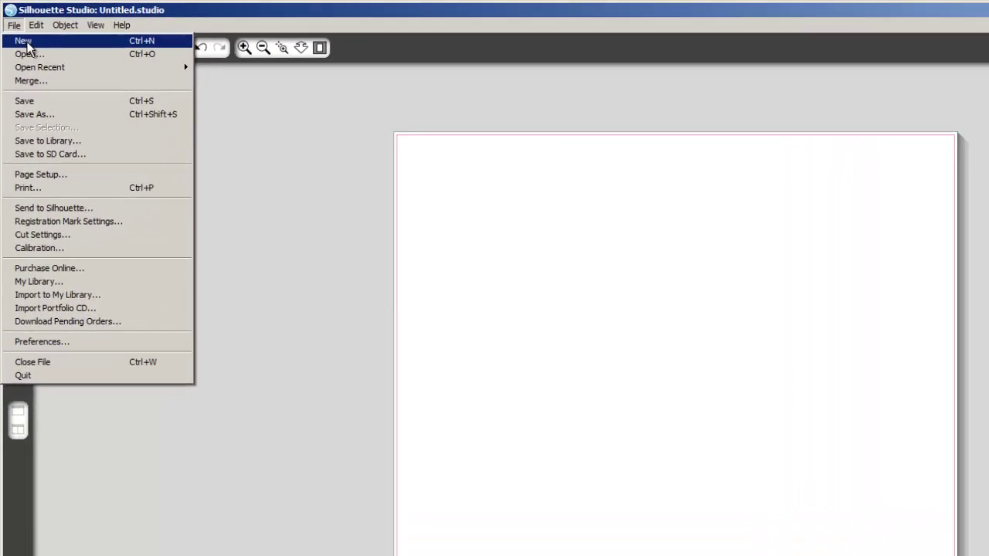
left_click(27, 54)
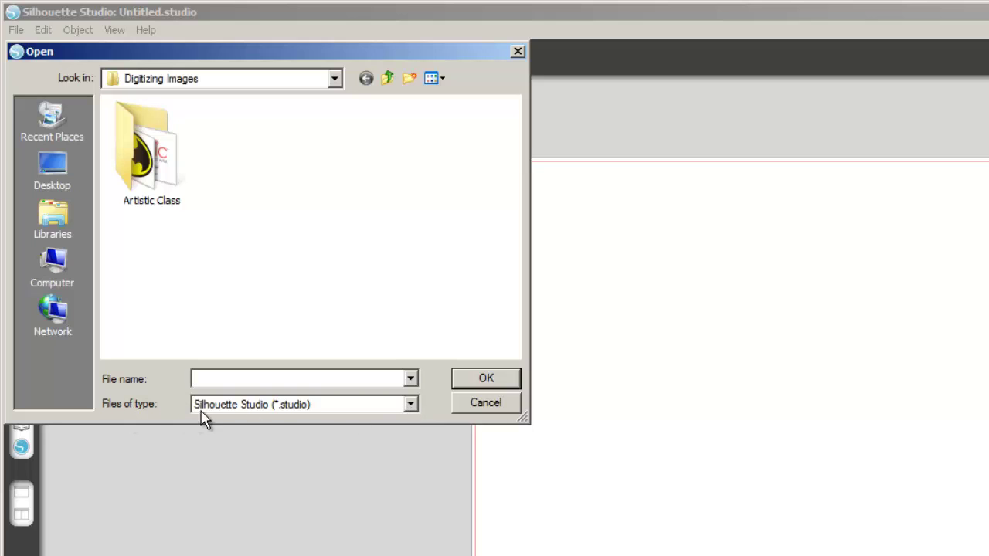
left_click(416, 408)
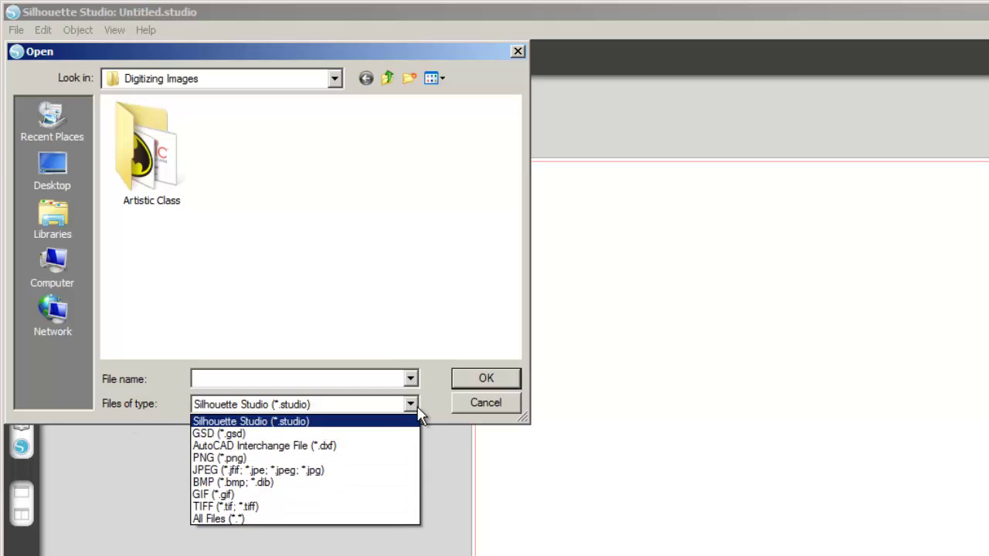
left_click(393, 478)
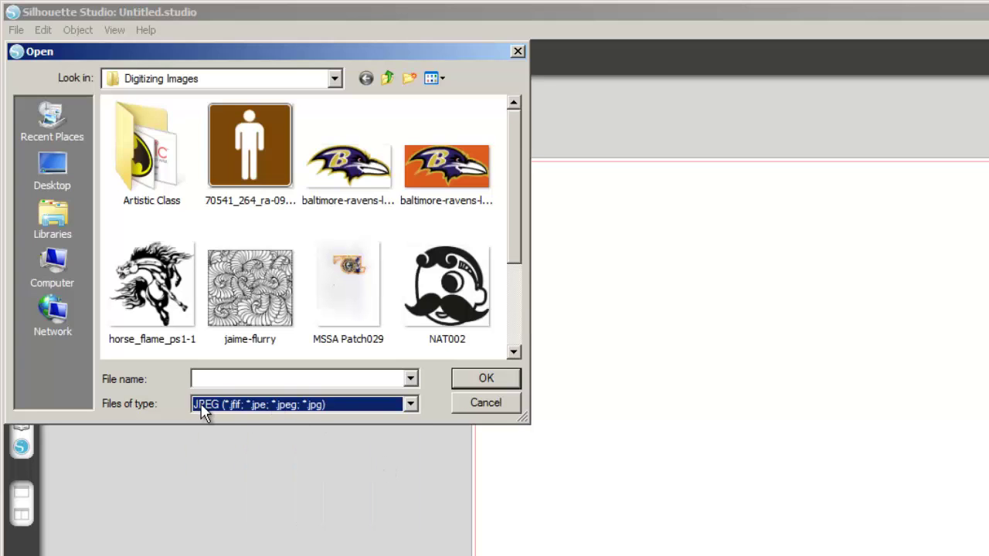
left_click(409, 404)
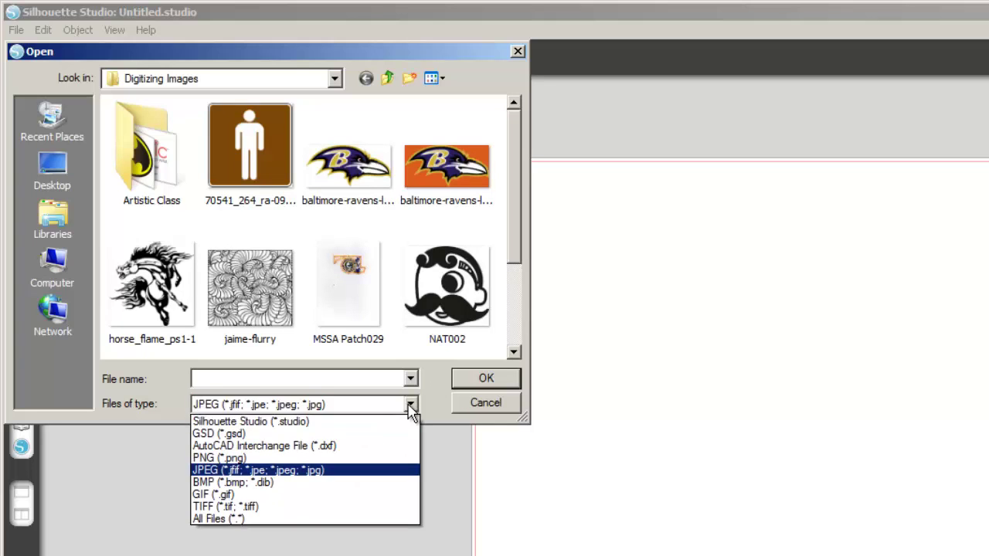
left_click(318, 480)
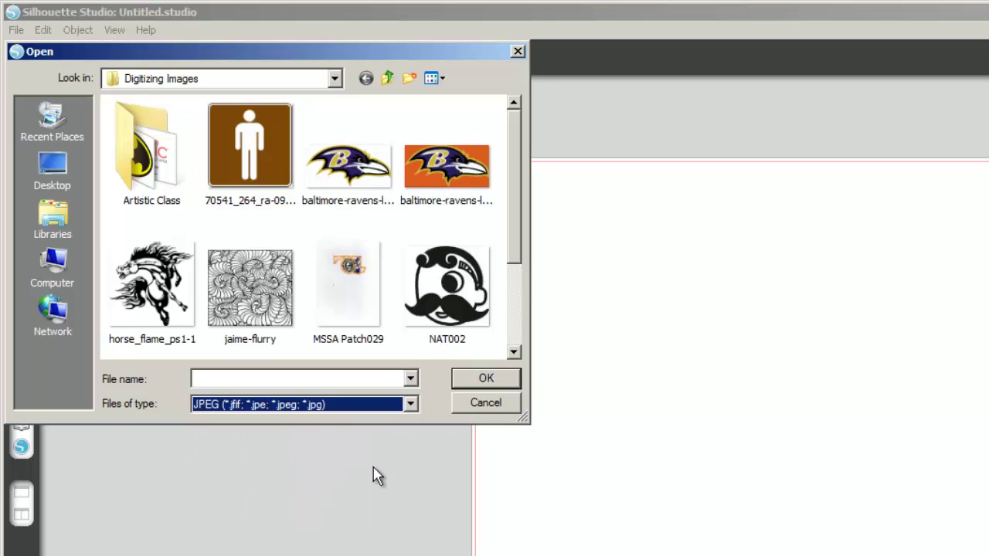
left_click(454, 292)
left_click(486, 382)
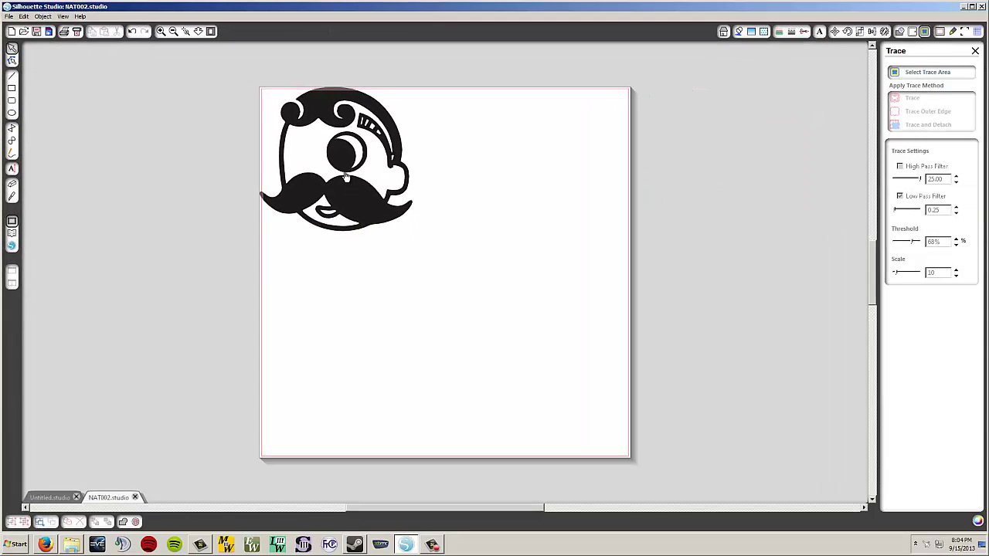
- Drag the Mr. Boh image toward the page centre and bring up the Trace panel
left_click_drag(346, 174, 402, 198)
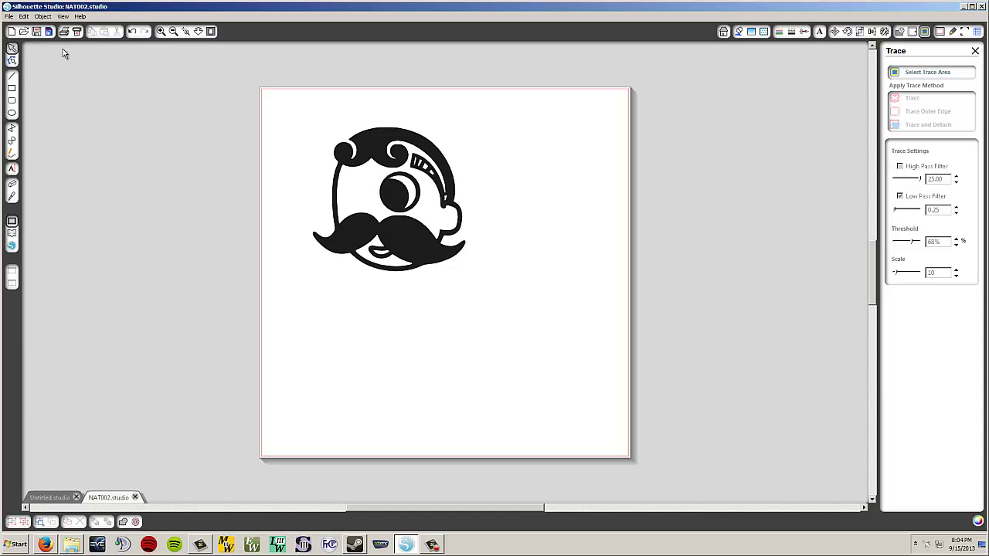
left_click(43, 16)
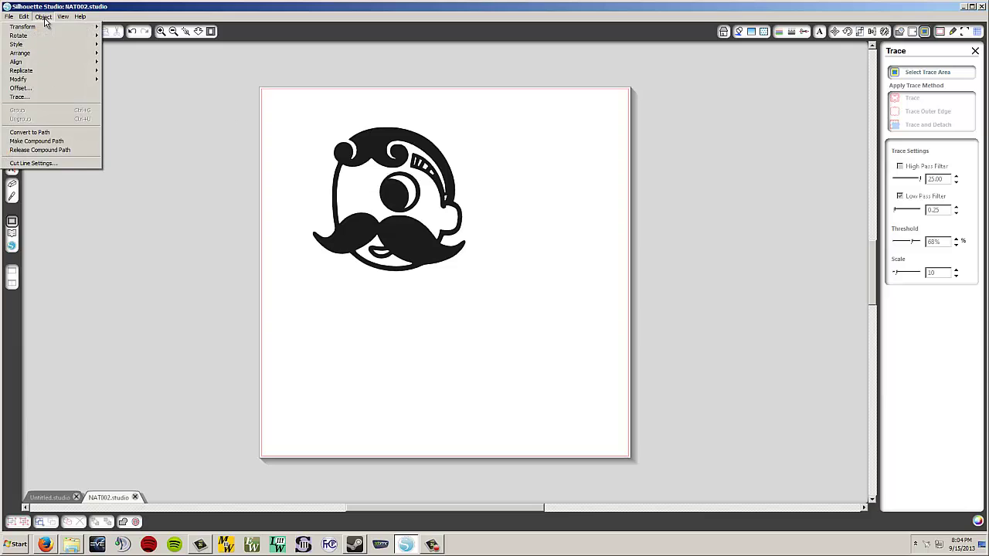
mouse_move(23, 17)
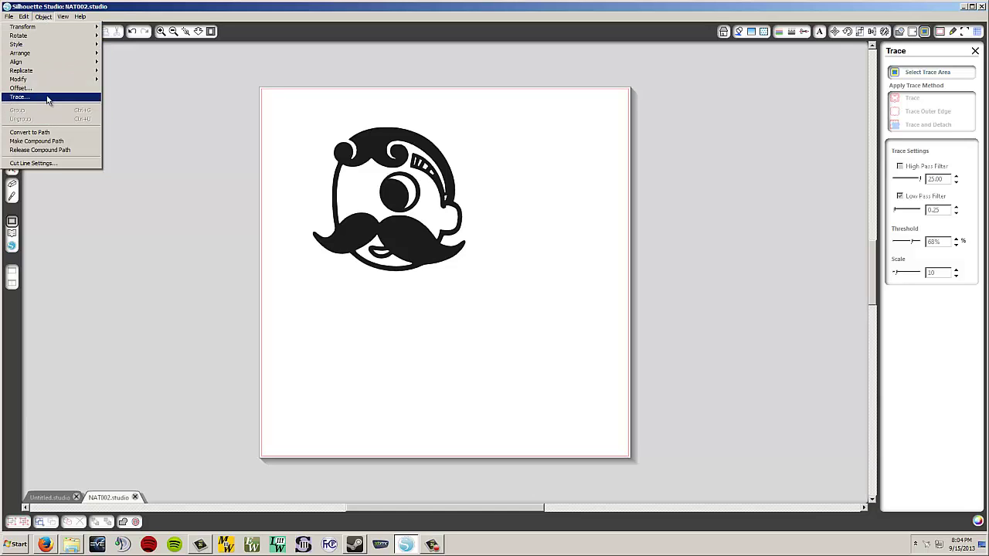
left_click(46, 97)
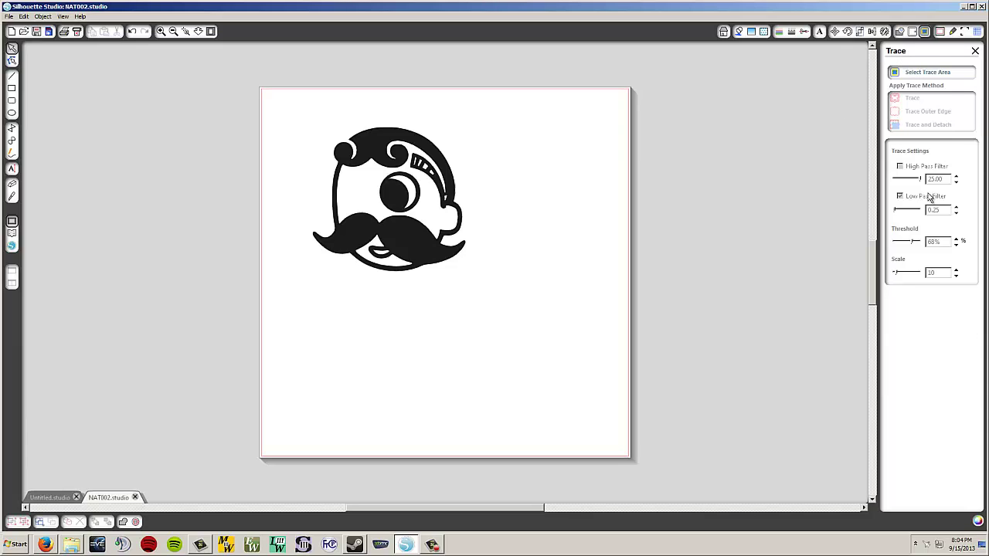
- Drag a trace-area rectangle around the entire Mr. Boh mascot head
left_click(919, 74)
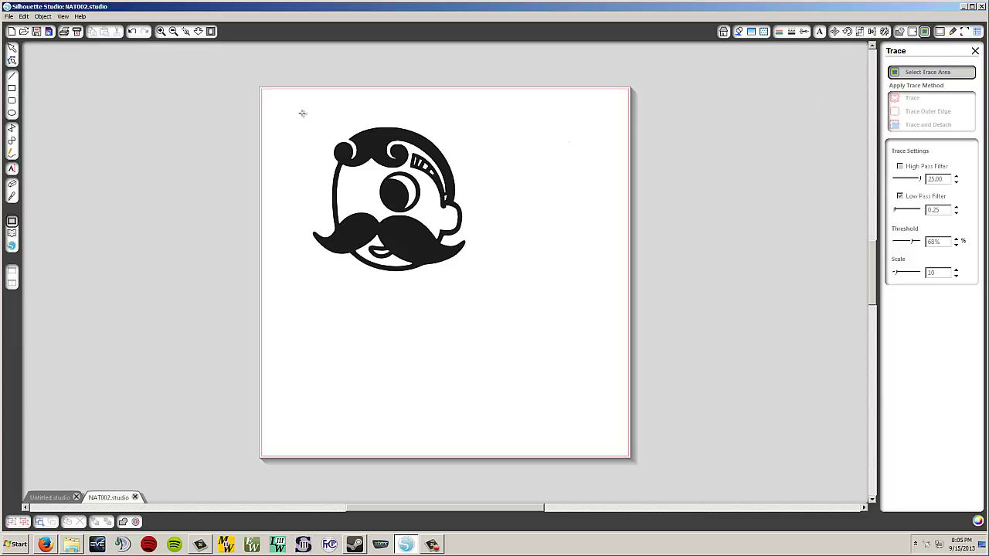
mouse_move(299, 112)
left_mouse_down()
mouse_move(424, 234)
mouse_move(496, 273)
mouse_move(495, 294)
left_mouse_up()
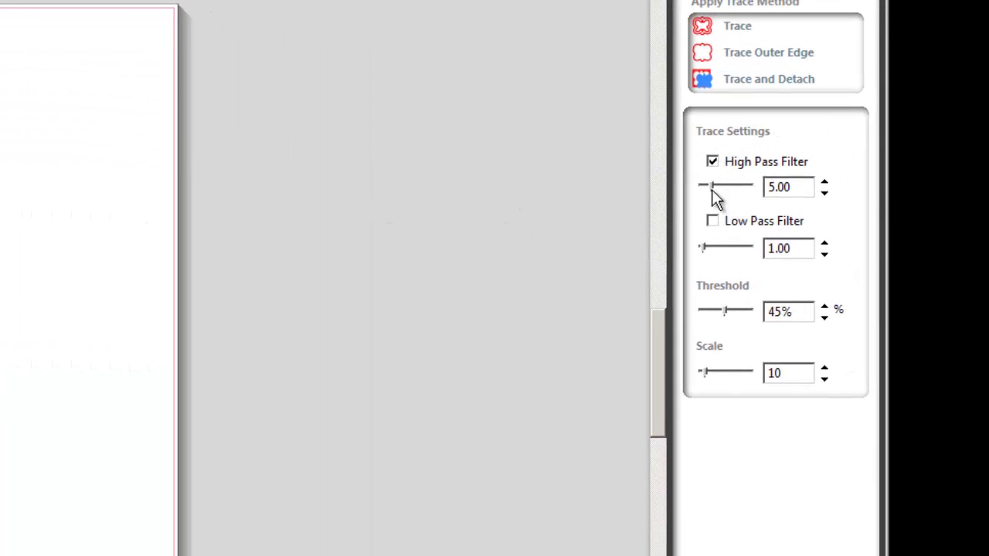
- Enable Low Pass Filter at 0.25, turn off High Pass Filter, and set threshold to 46%
left_click_drag(713, 185, 717, 166)
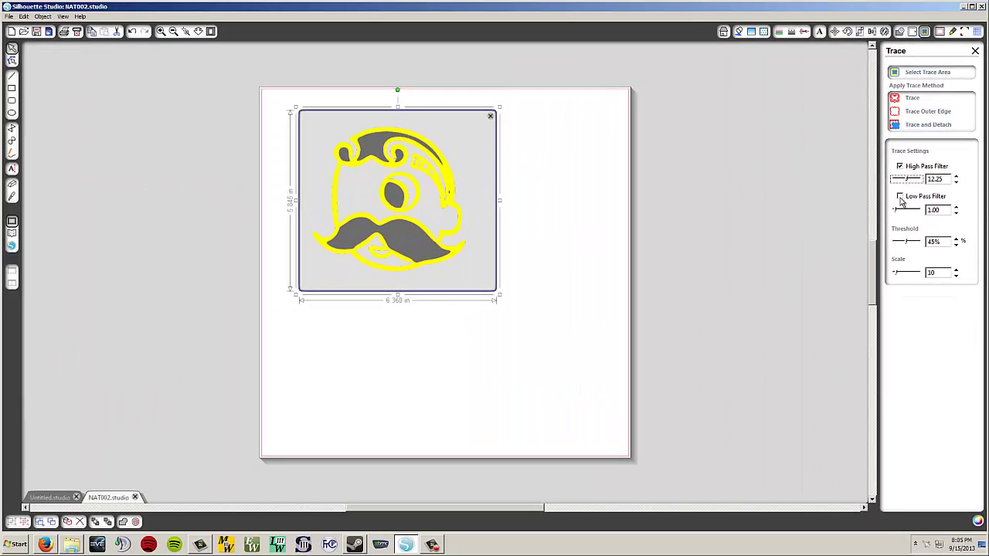
left_click(900, 198)
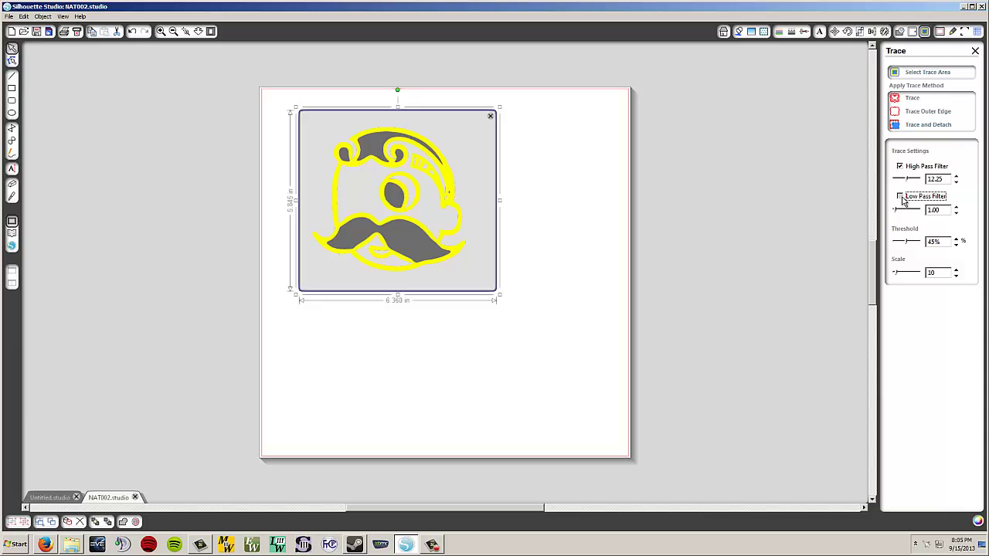
mouse_move(896, 214)
left_mouse_down()
mouse_move(905, 213)
mouse_move(893, 211)
left_mouse_up()
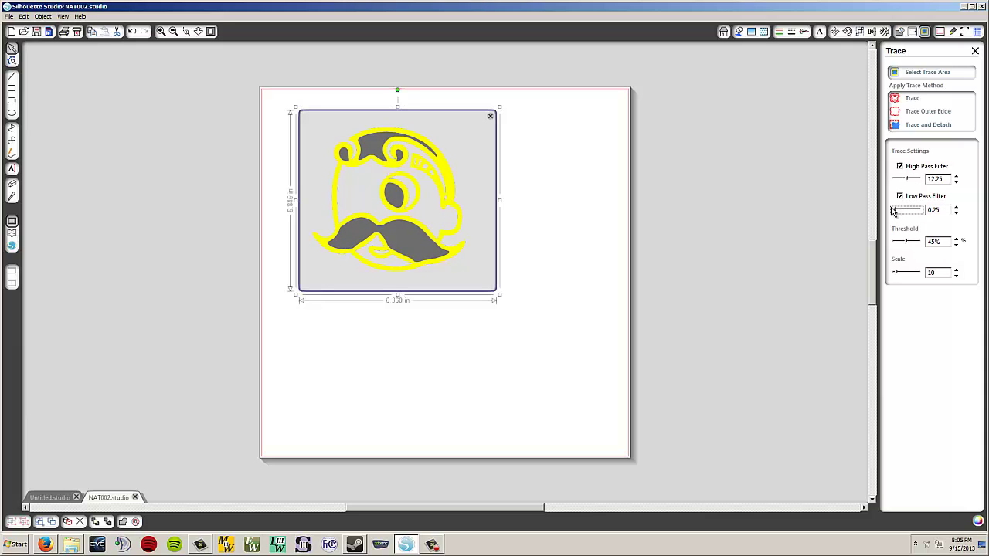
left_click(901, 167)
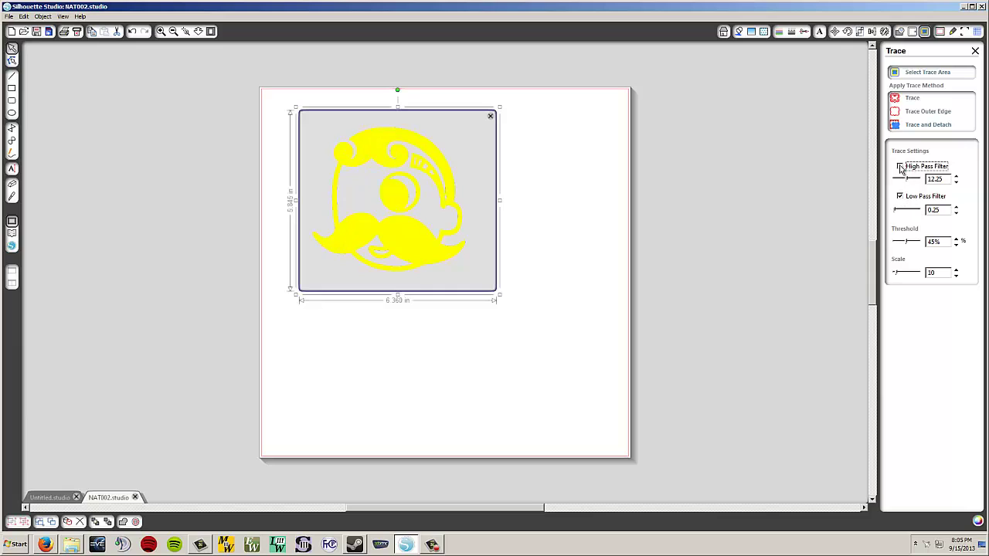
left_click(896, 211)
left_click(908, 243)
left_click_drag(910, 242, 913, 243)
left_click_drag(920, 243, 903, 242)
- Trace the mascot into cut lines, then delete the original black Mr. Boh image
left_click(912, 99)
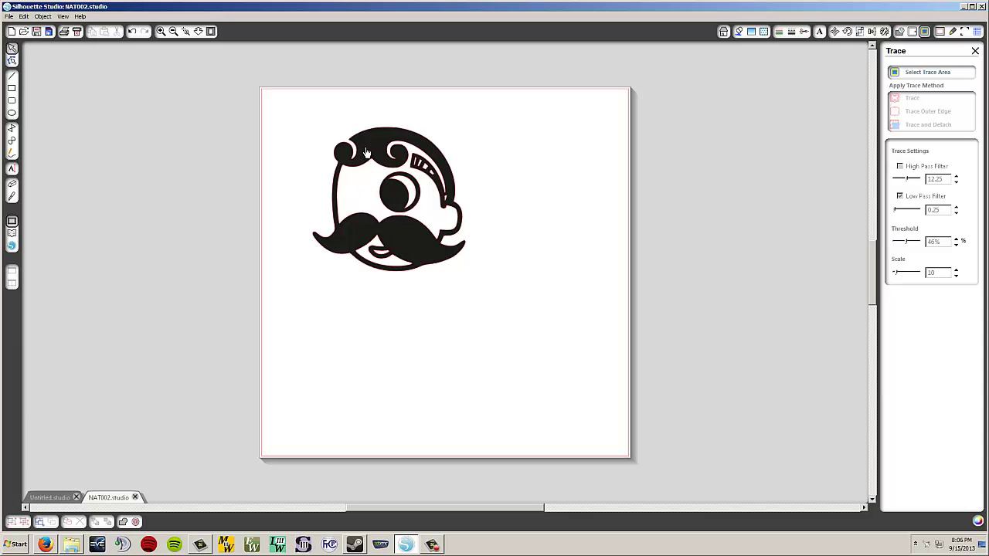
left_click_drag(372, 150, 554, 155)
left_click(419, 178)
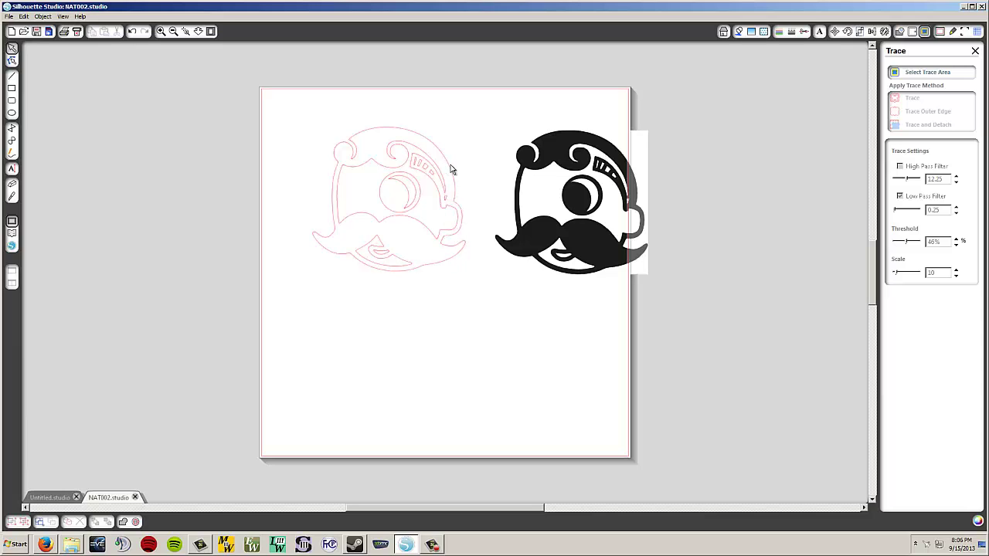
mouse_move(549, 156)
left_mouse_down()
mouse_move(492, 150)
mouse_move(526, 156)
mouse_move(509, 146)
left_mouse_up()
right_click(520, 137)
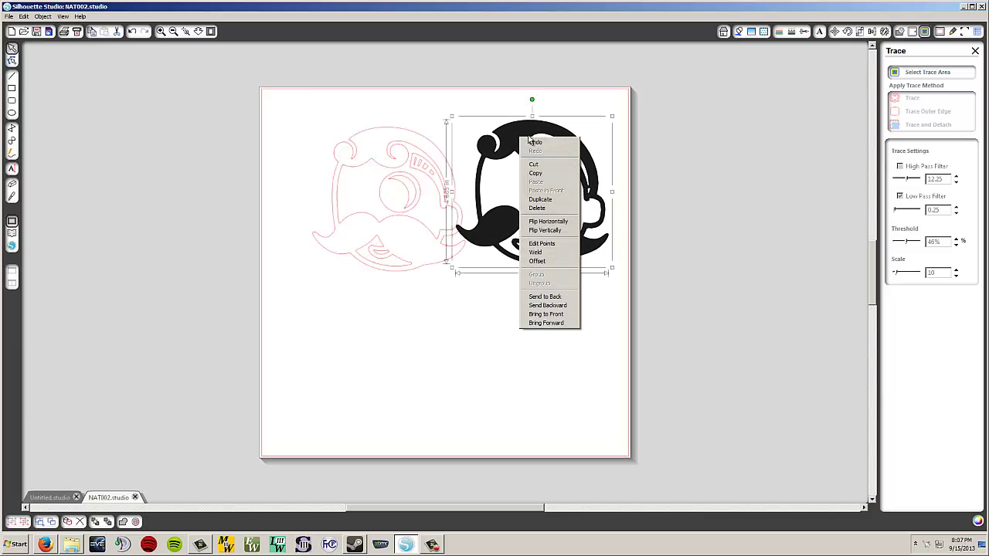
left_click(552, 208)
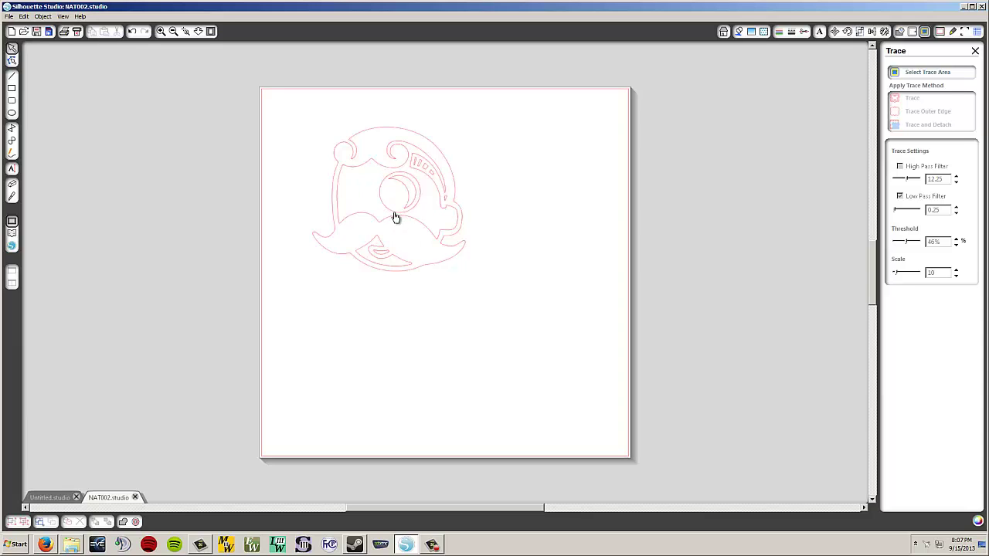
- Open Send to Silhouette from the File menu to view the cut settings
left_click(10, 16)
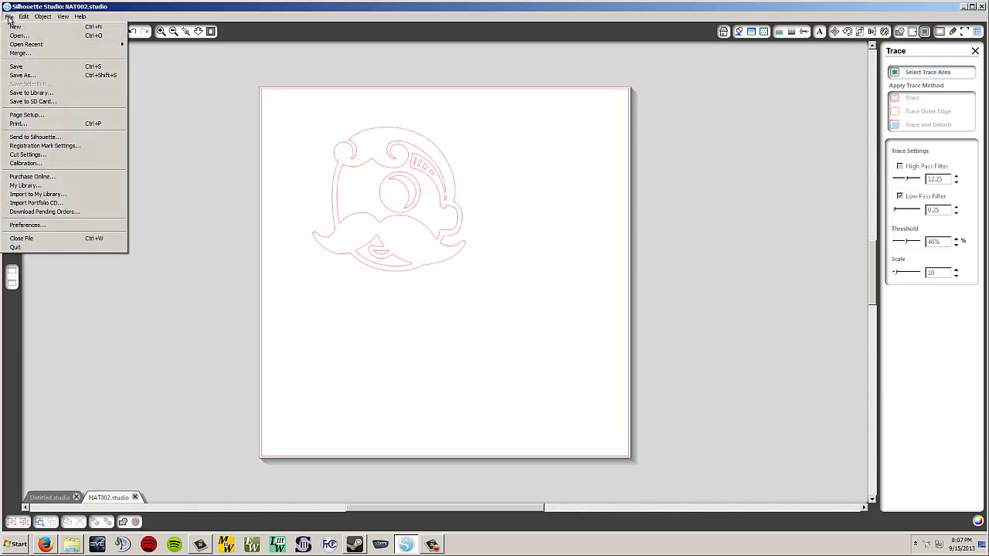
left_click(51, 139)
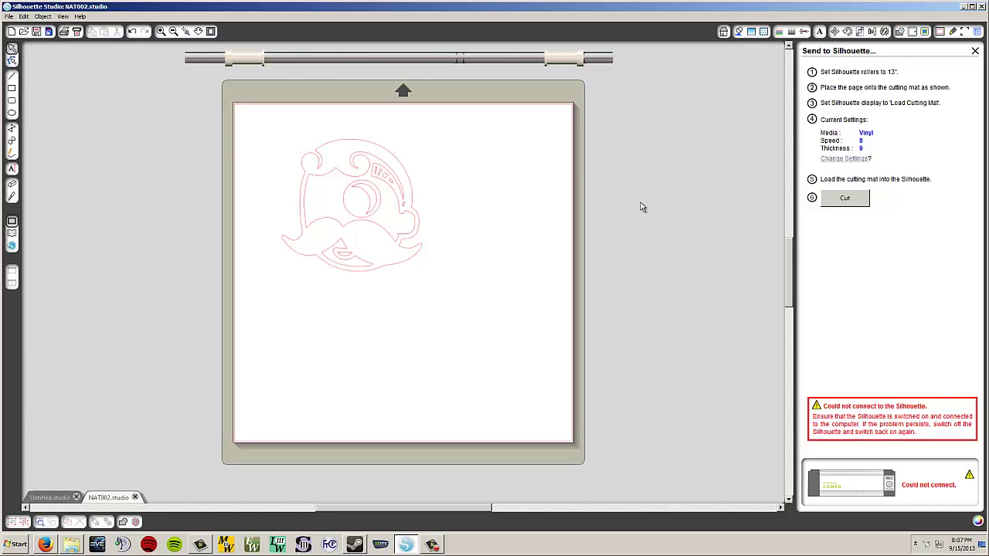
- Close the cutter panel and open the JPEG Tinkerbell_Sitting as a new document
left_click(974, 51)
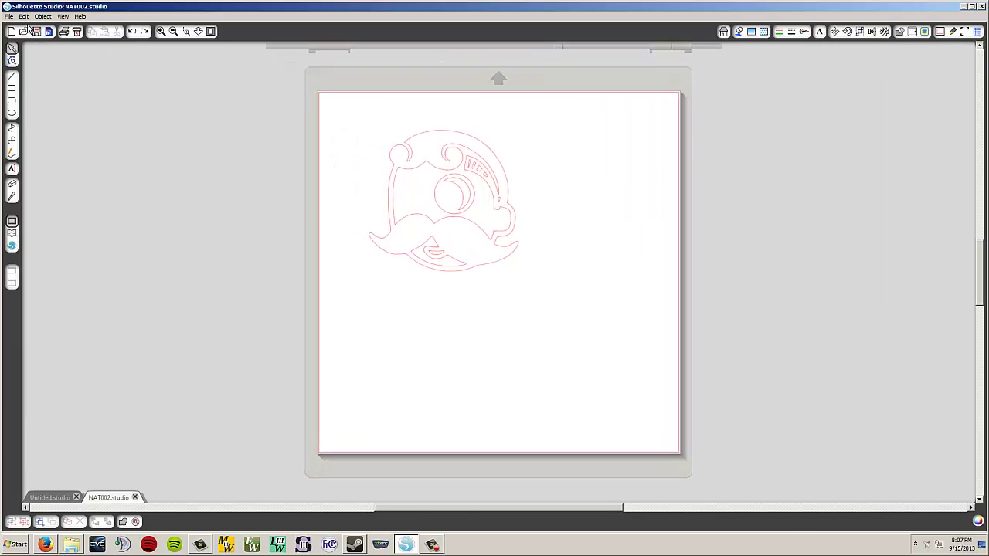
left_click(8, 17)
left_click(19, 35)
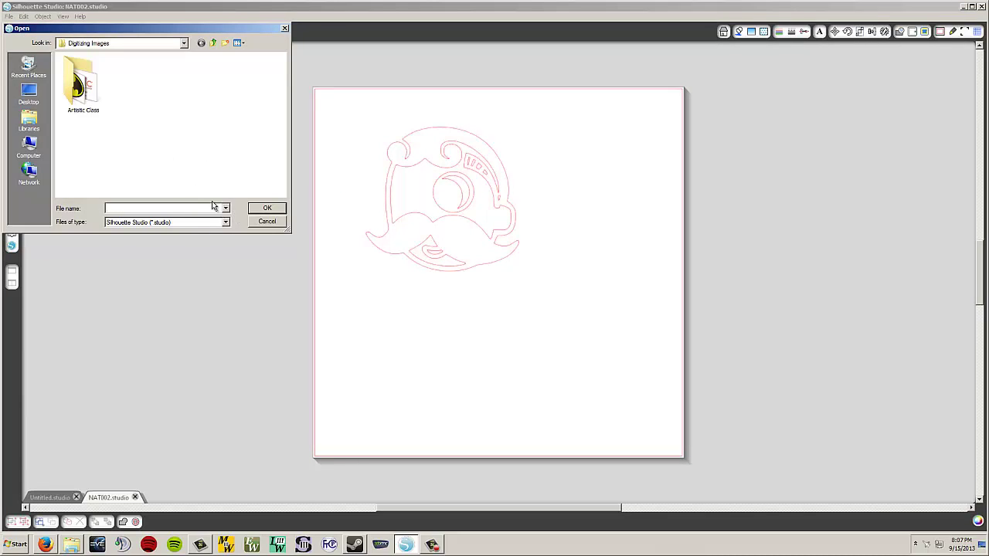
left_click(225, 223)
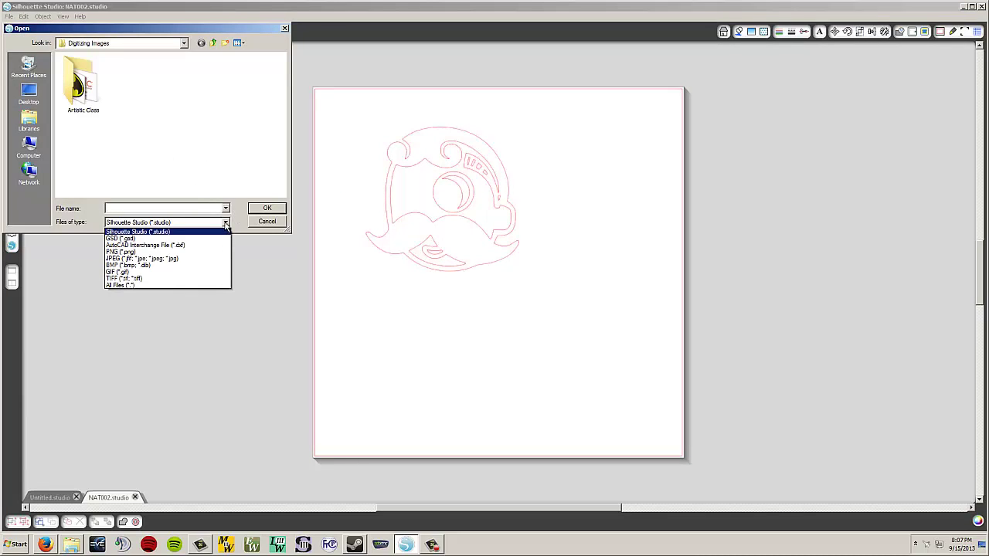
left_click(199, 275)
left_click(193, 90)
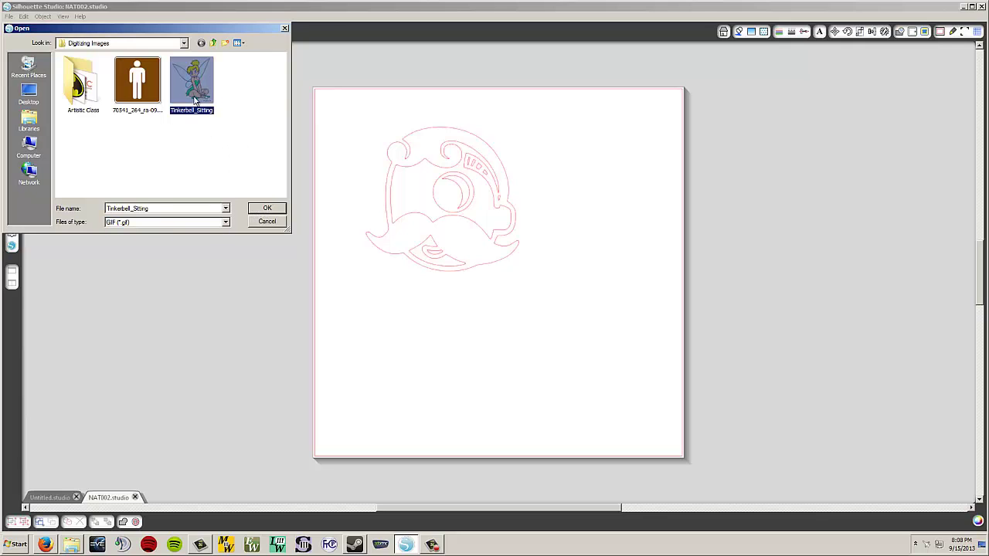
left_click(225, 223)
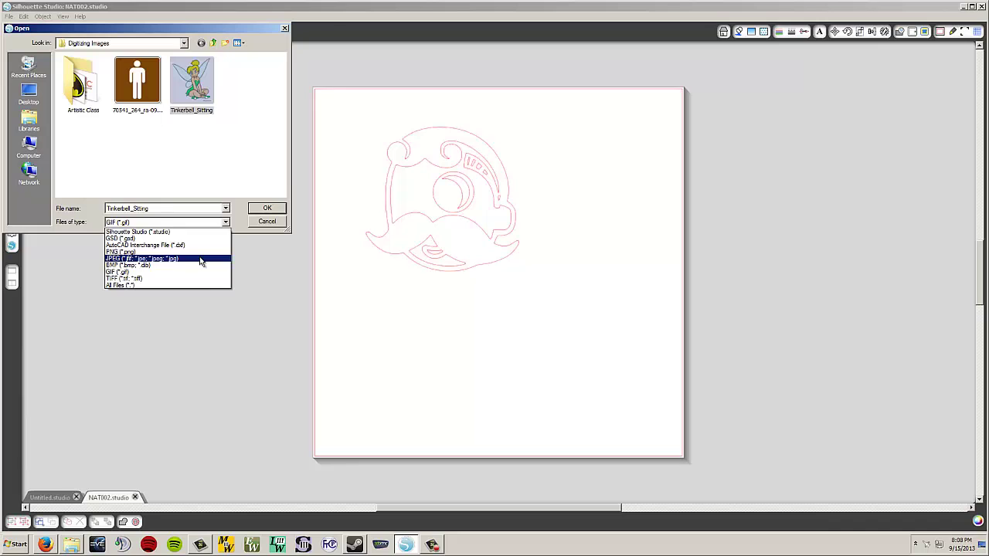
left_click(200, 262)
scroll(219, 166, "down", 1)
left_click(213, 164)
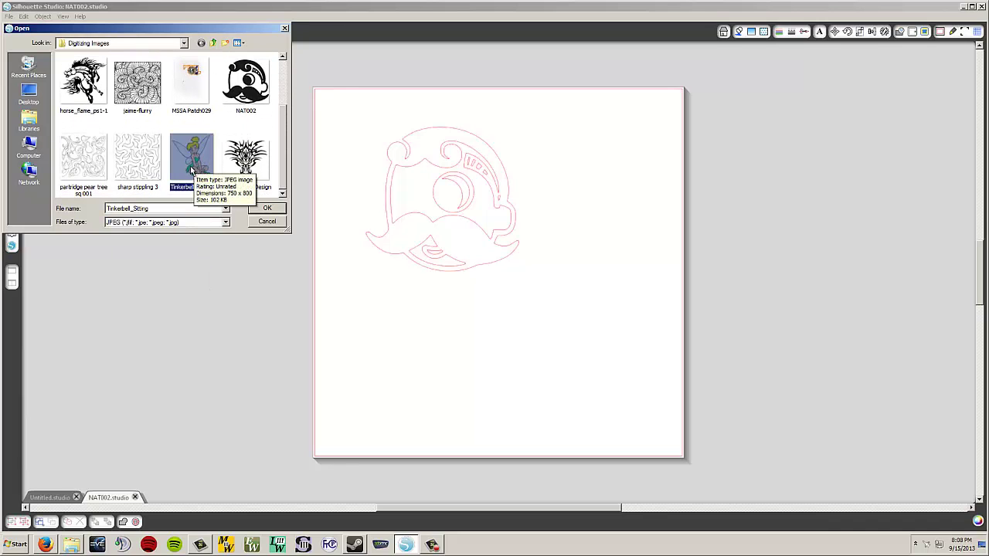
left_click(266, 208)
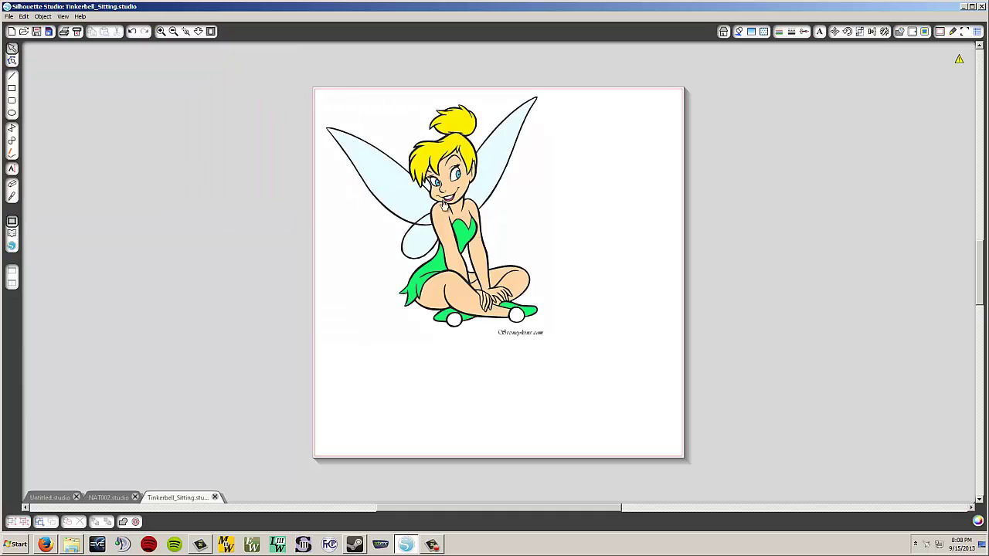
- Nudge the colour Tinkerbell image slightly so it sits centred on the page
left_click_drag(485, 232, 499, 240)
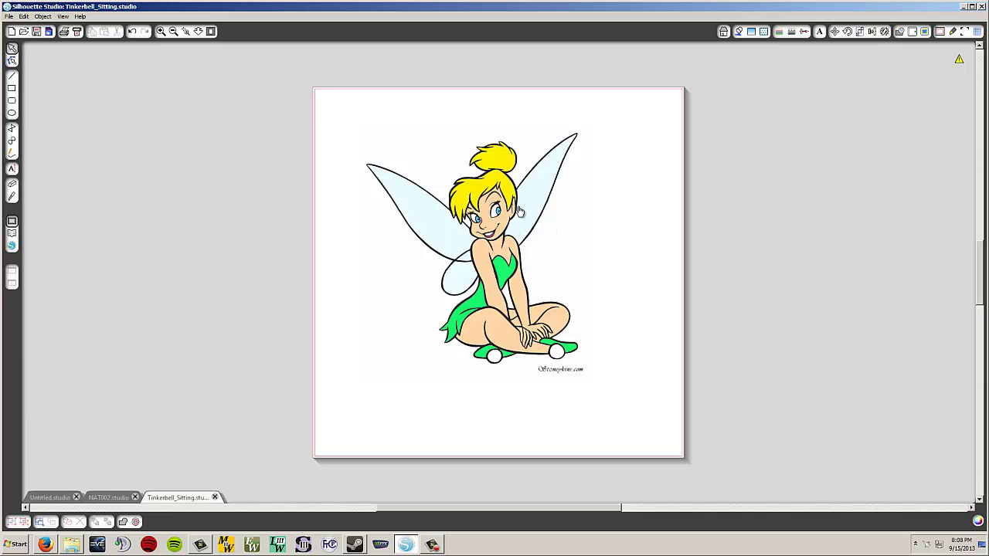
- Open Object > Trace and drag a trace area around the whole Tinkerbell picture
left_click(43, 17)
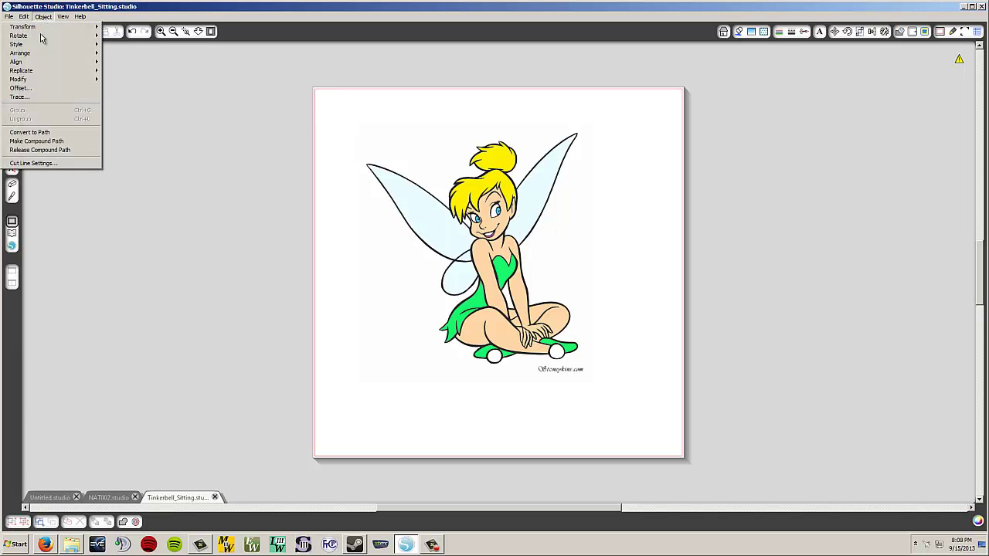
left_click(20, 96)
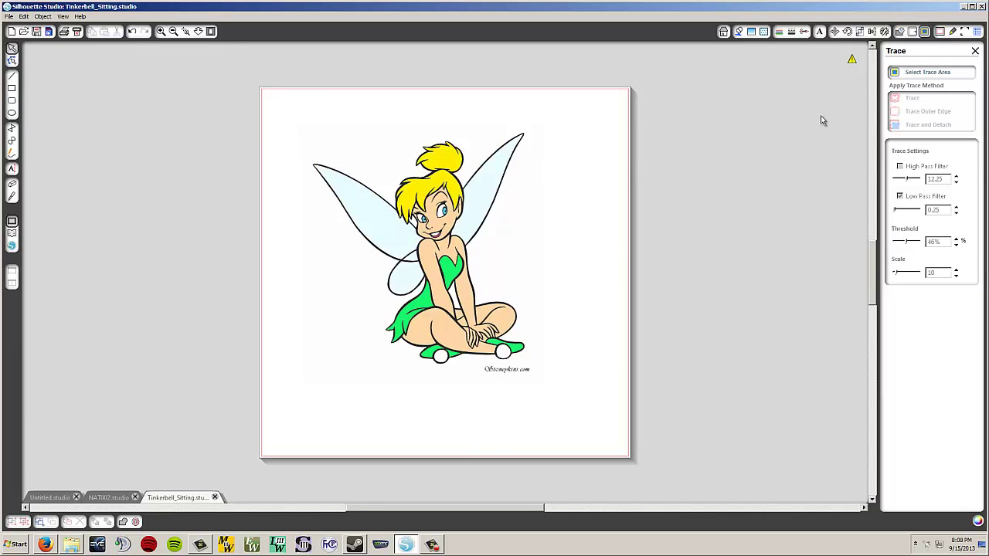
left_click(910, 73)
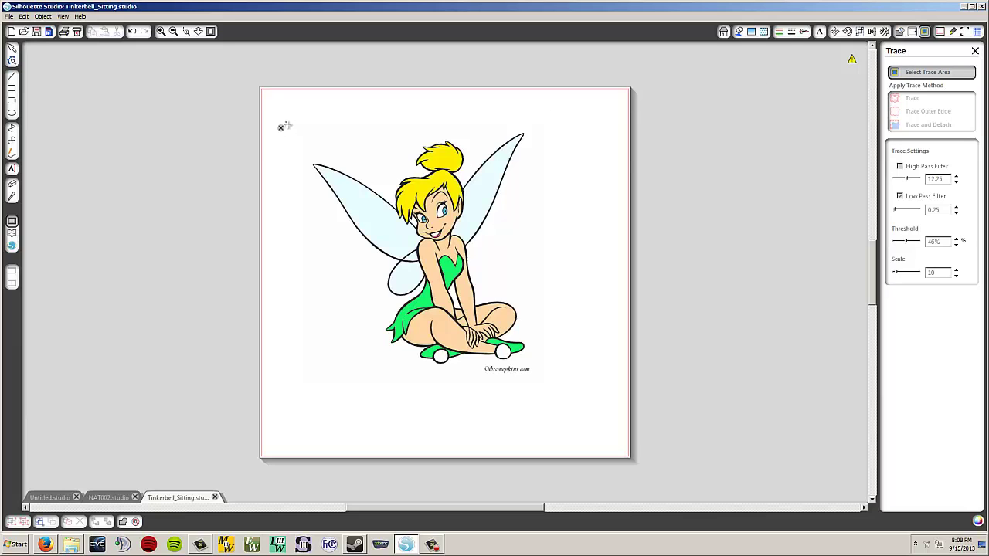
mouse_move(285, 122)
left_mouse_down()
mouse_move(455, 292)
mouse_move(568, 373)
mouse_move(620, 364)
mouse_move(594, 365)
left_mouse_up()
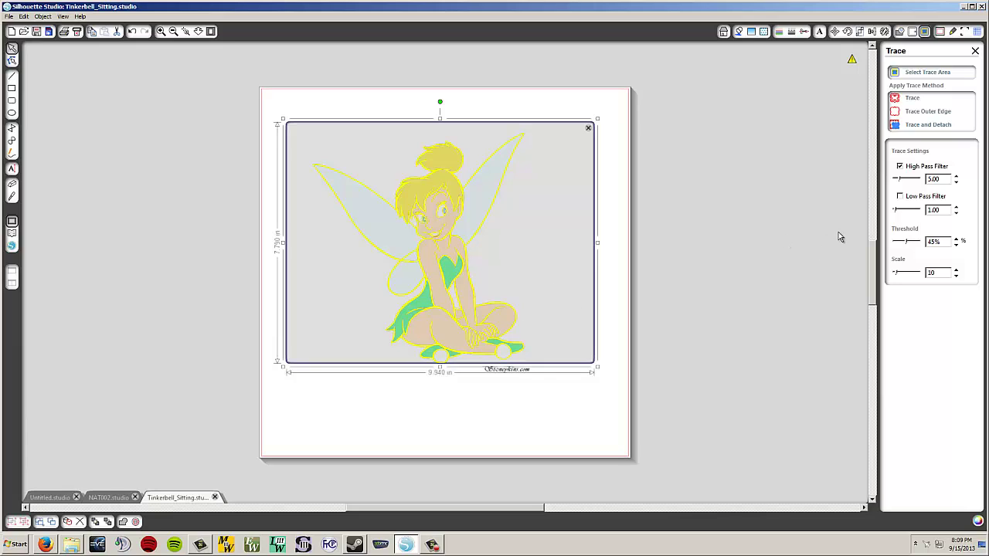
- Enable the low pass filter at 0.25 and raise the trace threshold slightly
mouse_move(897, 214)
left_mouse_down()
mouse_move(907, 182)
mouse_move(929, 181)
left_mouse_up()
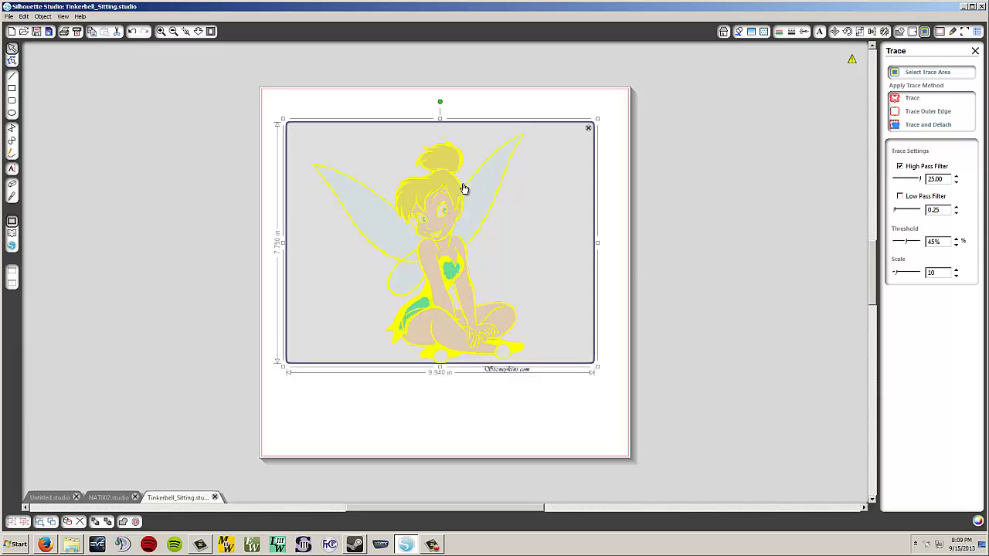
left_click(900, 196)
left_click(900, 198)
left_click_drag(907, 244, 909, 245)
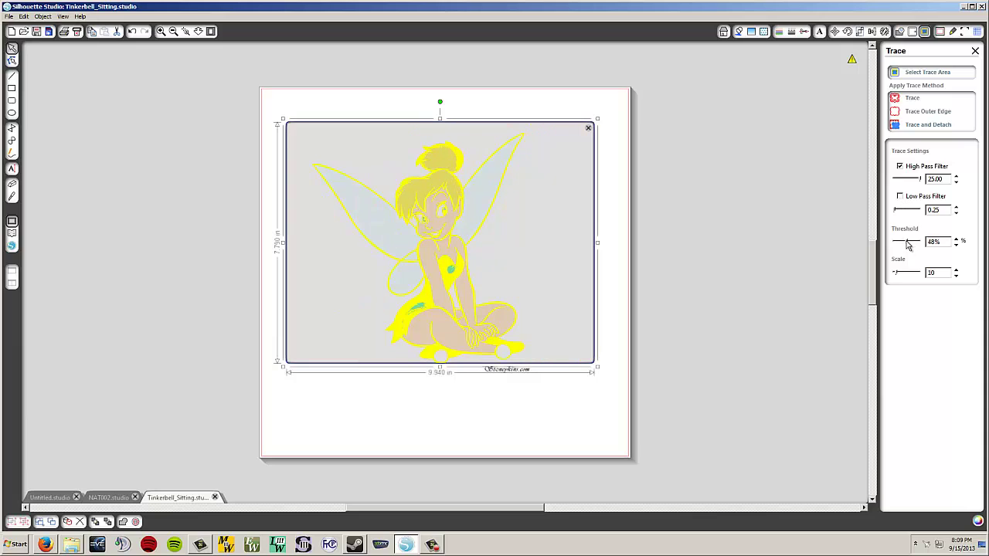
left_click(900, 198)
left_click_drag(910, 245, 908, 244)
- Step the threshold to about 49% and switch off the high pass filter
left_click(957, 241)
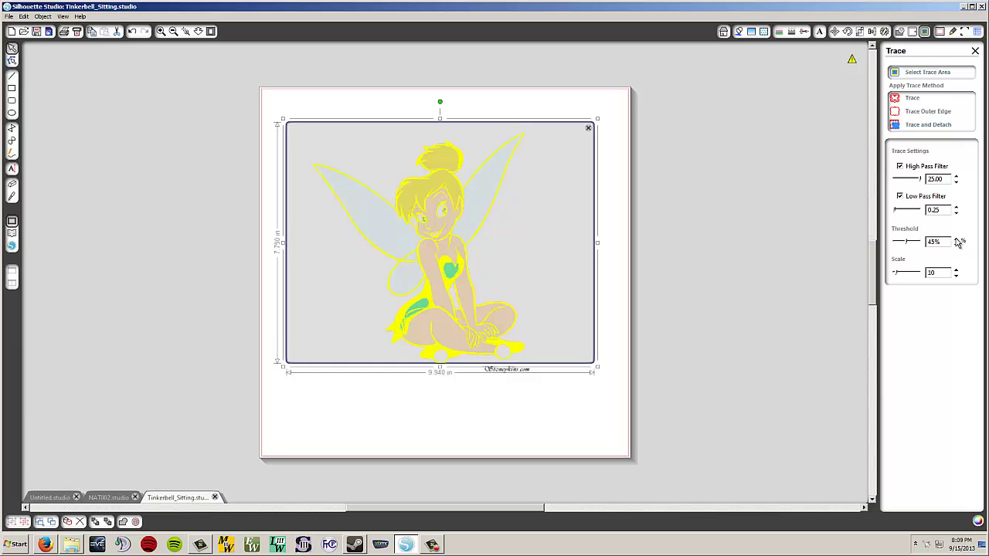
left_click(957, 240)
left_click(957, 240)
left_click(957, 240)
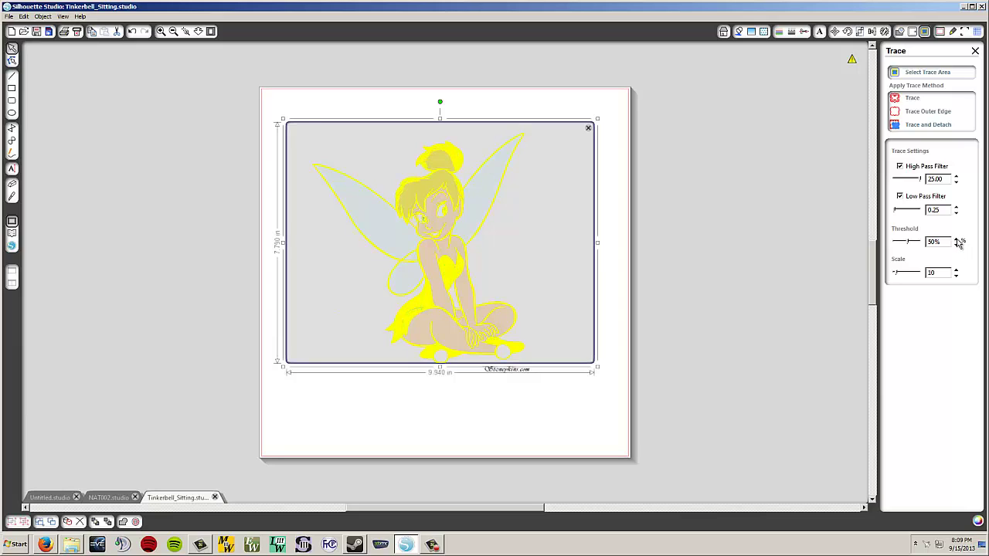
left_click(957, 240)
left_click(956, 245)
left_click(957, 245)
left_click(899, 166)
- With high pass off, set its value to 21.00 and raise the threshold toward 78%
left_click(909, 180)
left_click(909, 180)
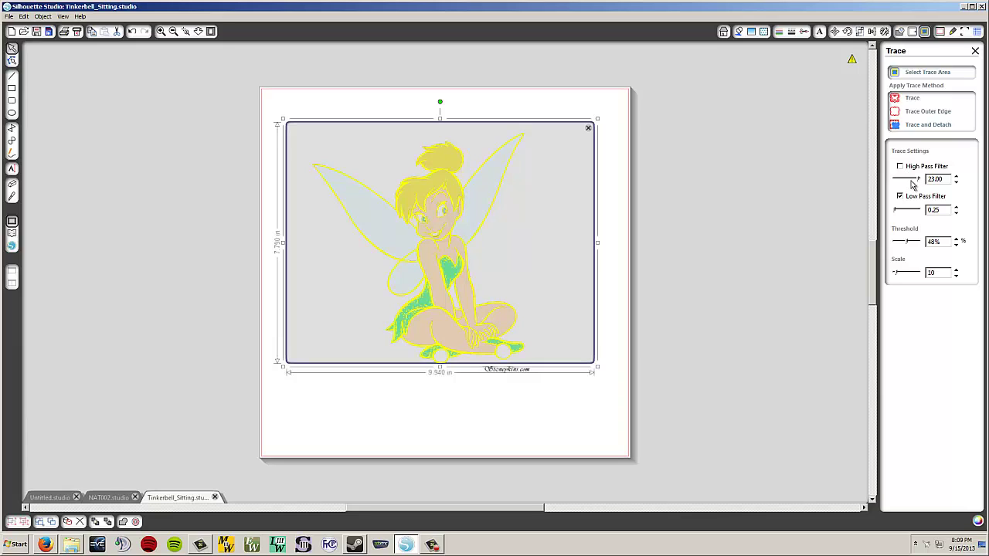
left_click(910, 180)
left_click(910, 181)
left_click_drag(914, 181, 908, 182)
left_click(957, 240)
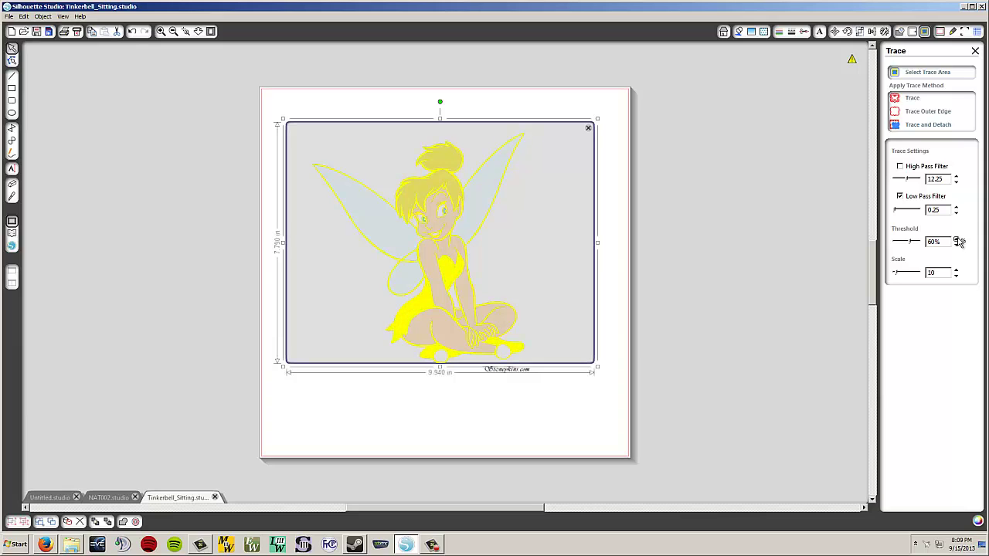
left_click(957, 240)
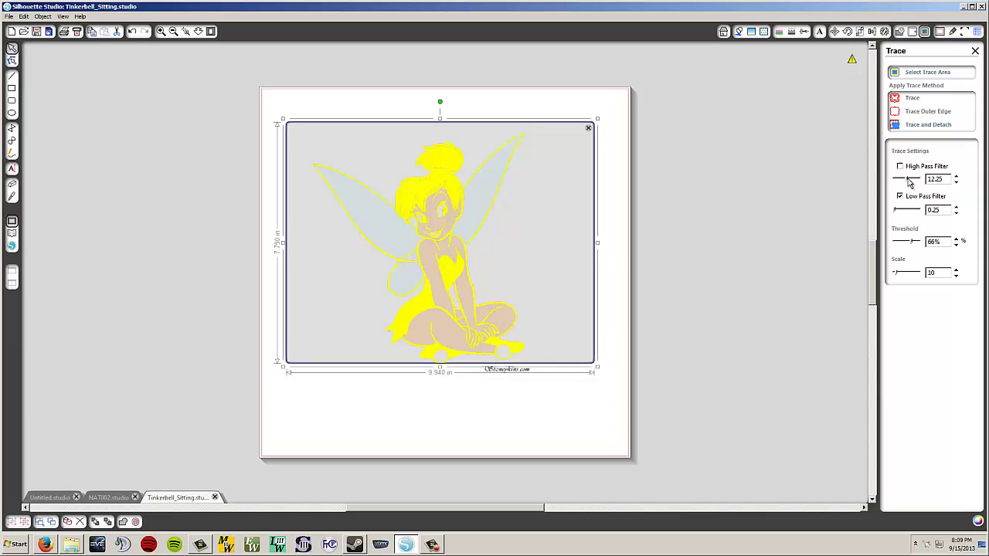
left_click_drag(912, 182, 917, 183)
- Trace Tinkerbell into red cut lines, then delete the original colour picture
left_click(913, 99)
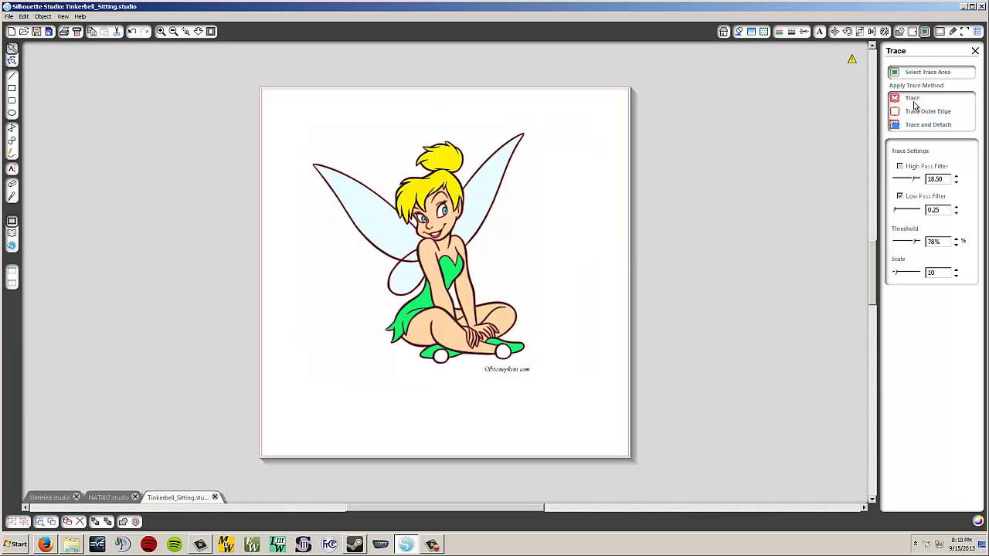
right_click(484, 209)
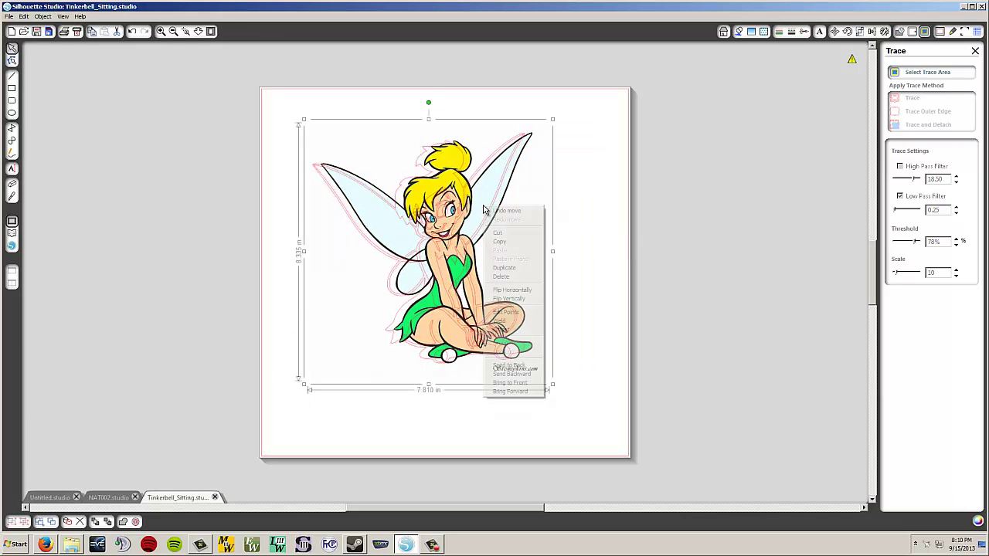
left_click(500, 276)
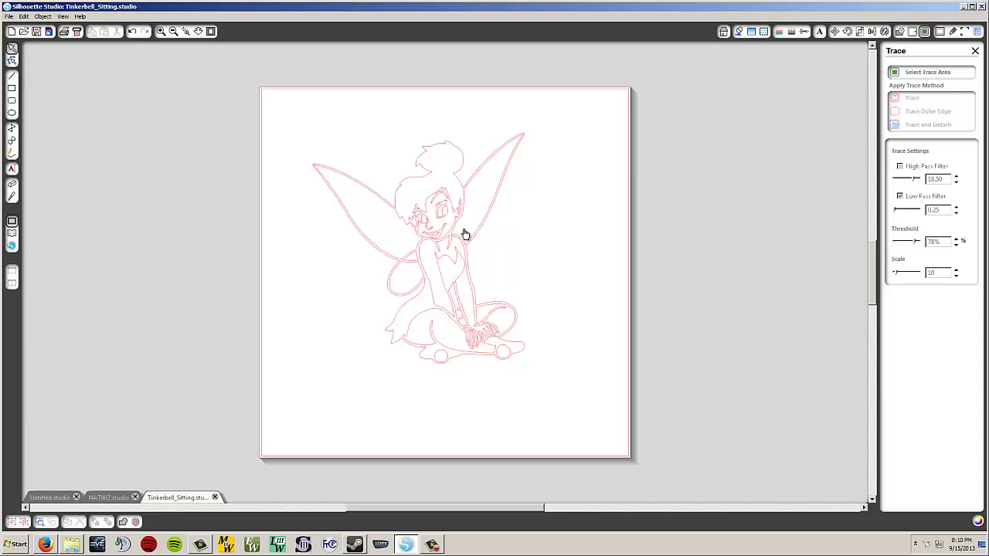
- Try a horizontal flip with nothing selected, then select the red Tinkerbell cut lines
left_click(43, 16)
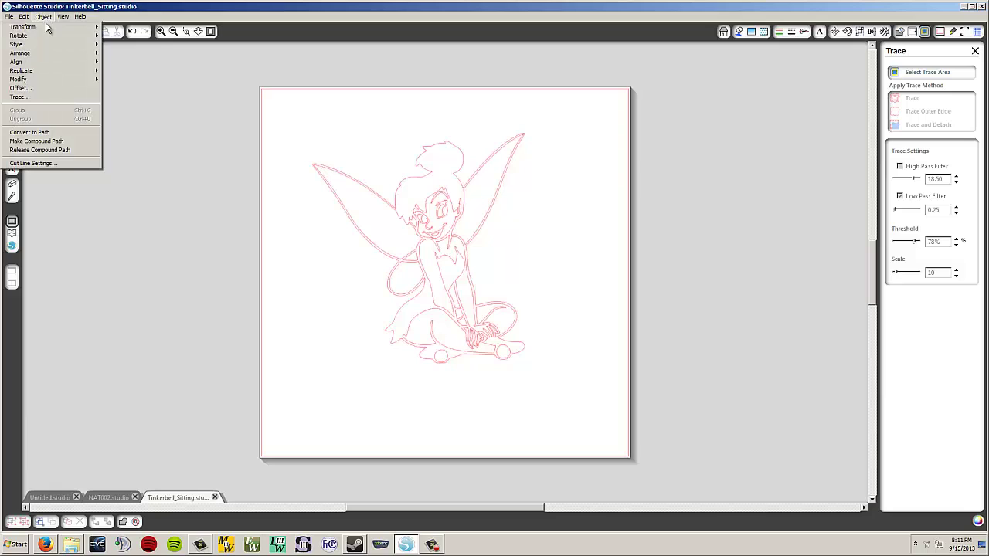
mouse_move(47, 27)
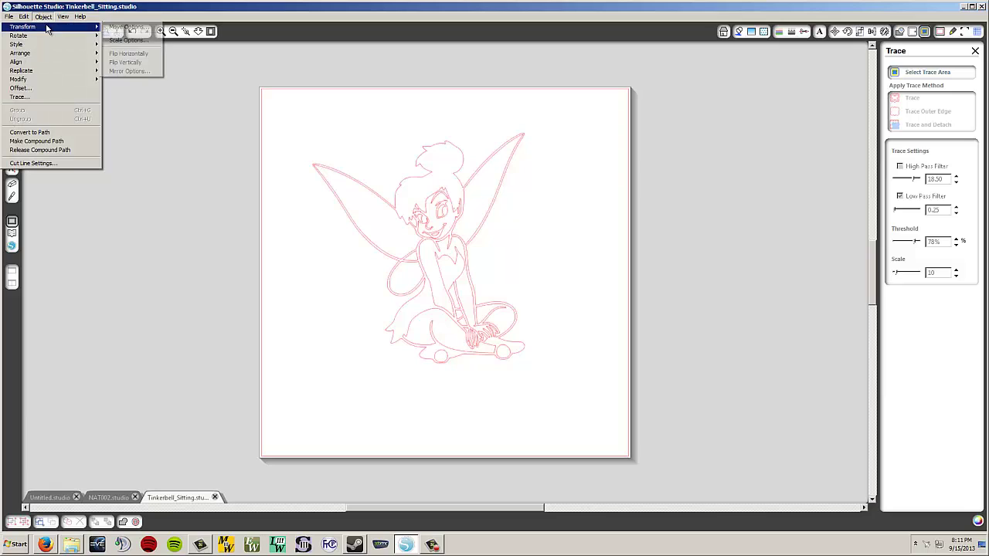
left_click(147, 55)
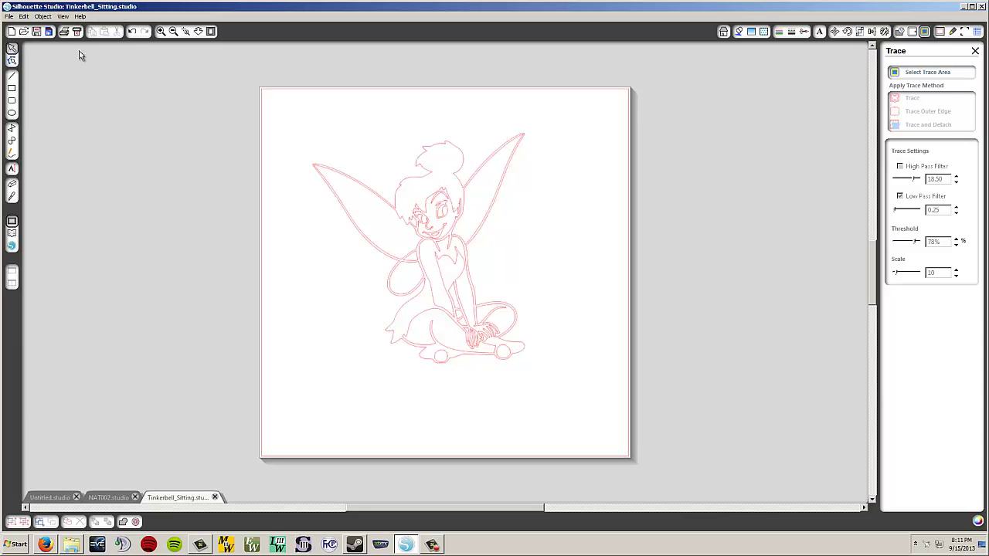
left_click(42, 16)
mouse_move(44, 28)
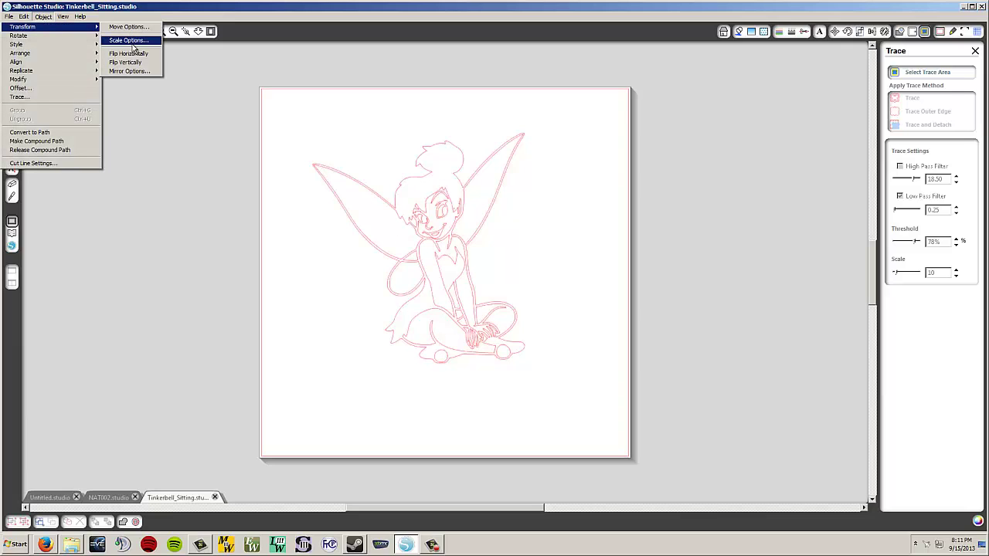
left_click(423, 181)
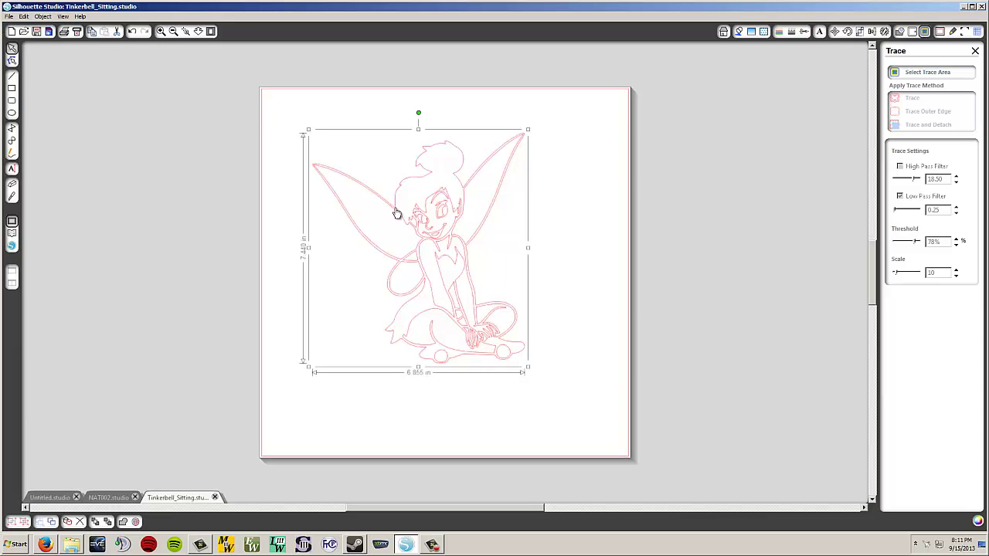
- Flip the Tinkerbell cut lines horizontally and shift them slightly right
left_click(44, 16)
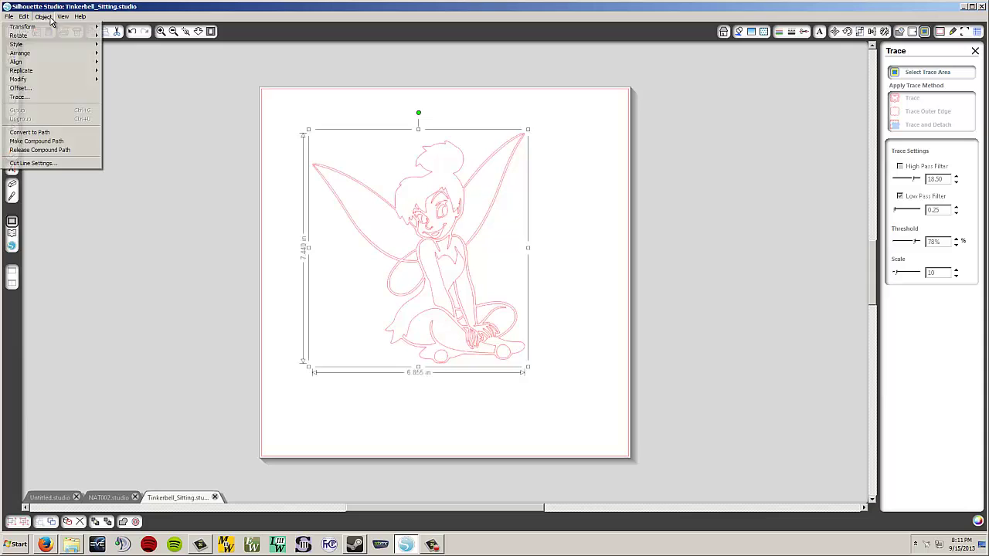
mouse_move(54, 28)
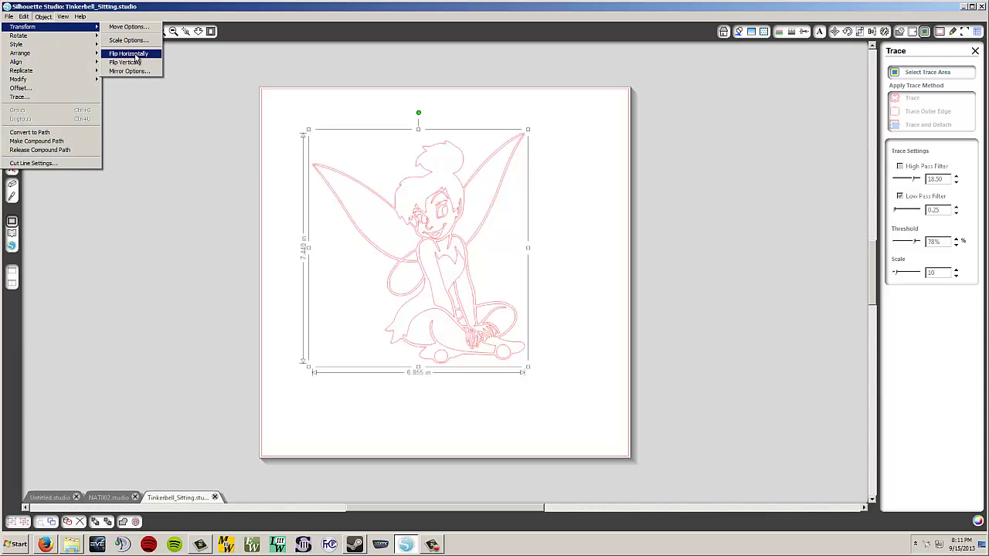
left_click(129, 53)
left_click(595, 216)
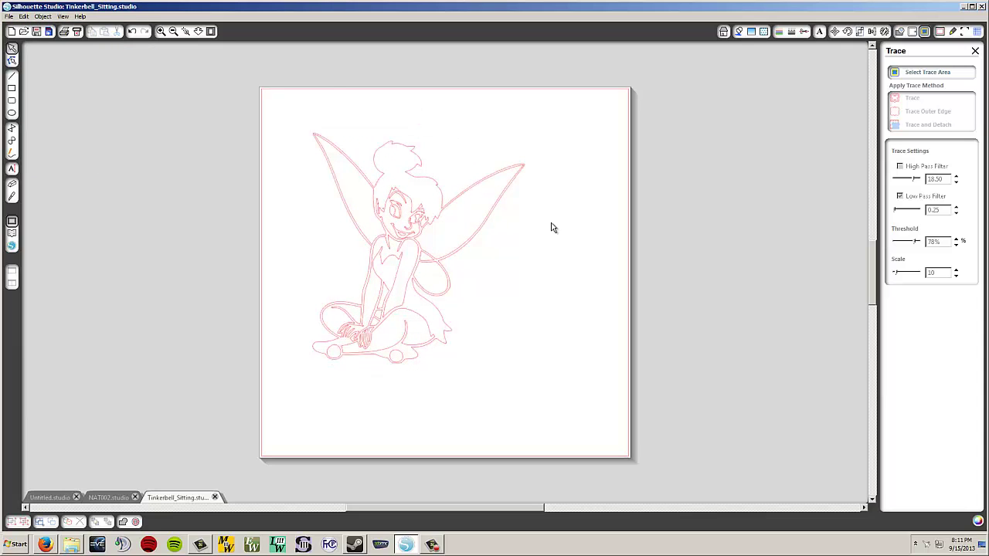
left_click_drag(413, 236, 447, 237)
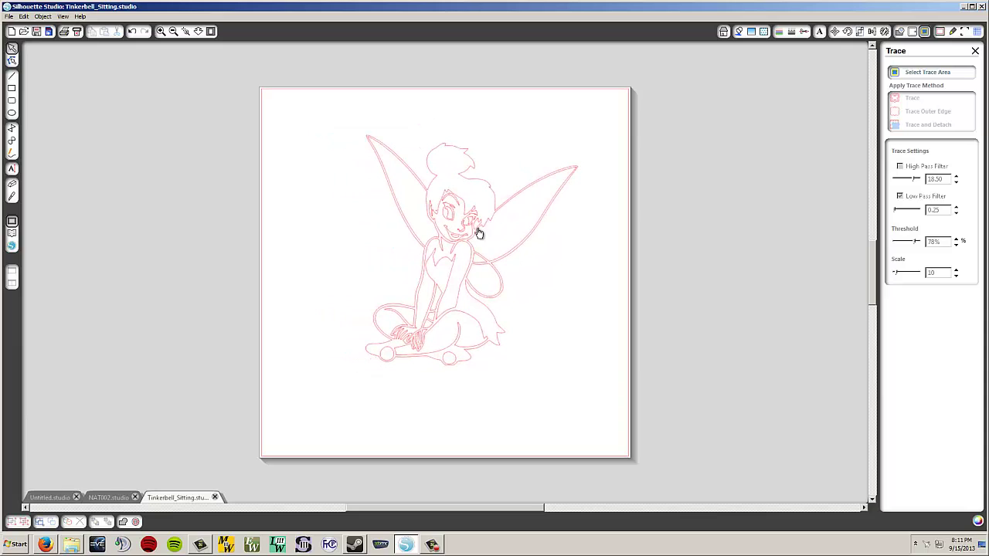